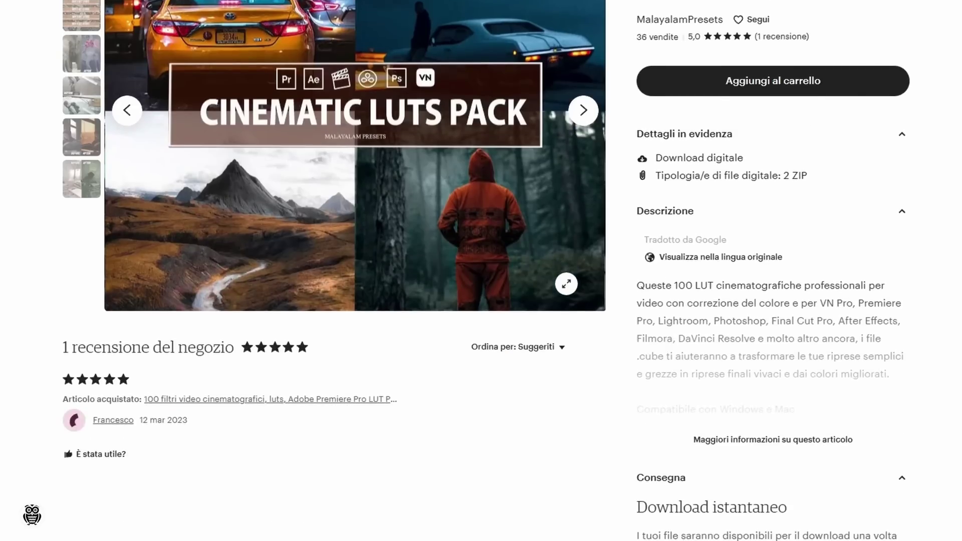
Browse the cinematic LUT pack listings in the shop and the featured video reviews on the Dehancer site
scroll(567, 286, "down", 15)
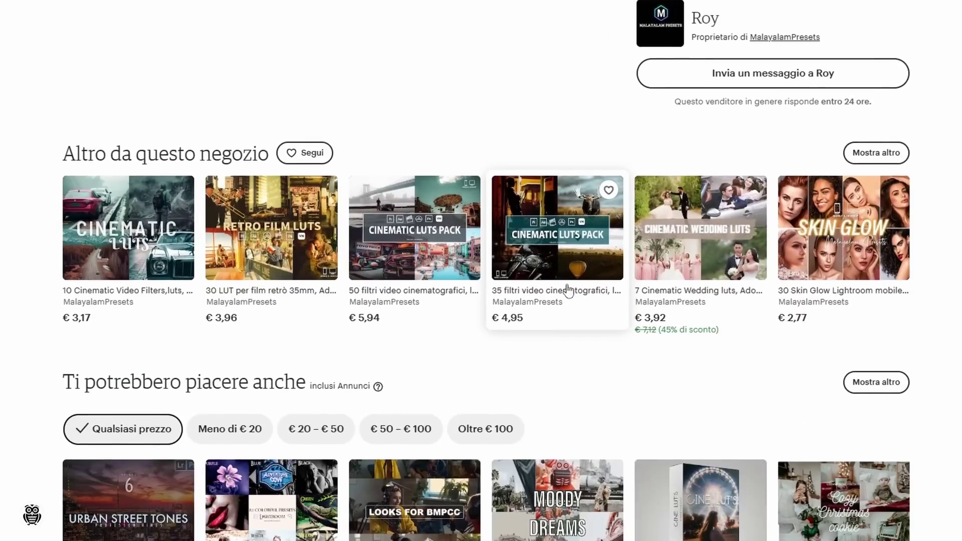
left_click(129, 234)
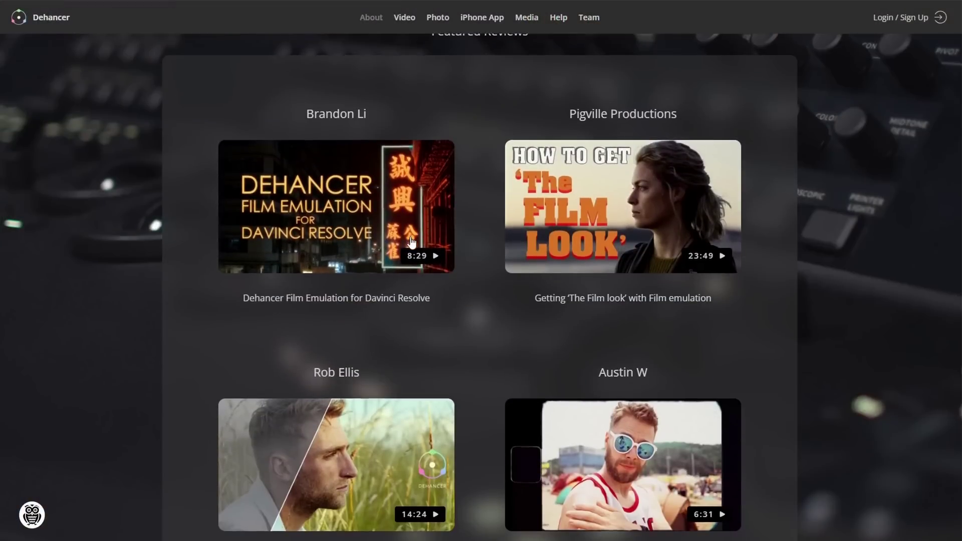
scroll(411, 242, "down", 8)
scroll(411, 242, "down", 2)
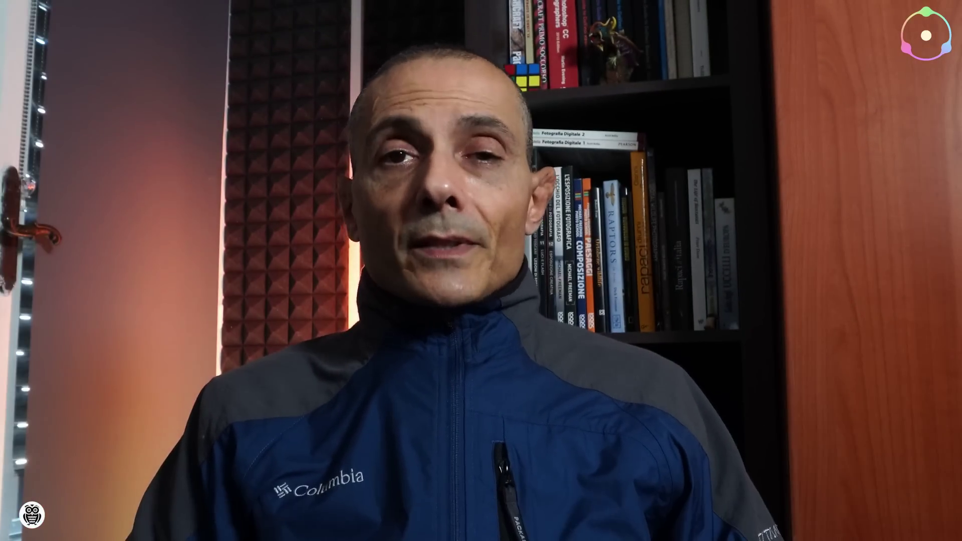
Look through the Dehancer OFX version history from the oldest releases up to the latest one
scroll(788, 318, "up", 10)
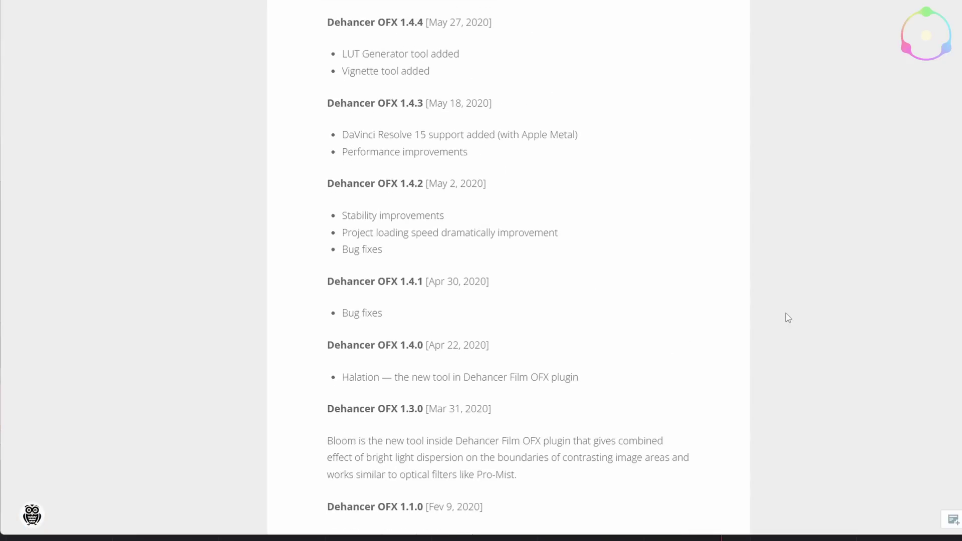
scroll(787, 317, "up", 15)
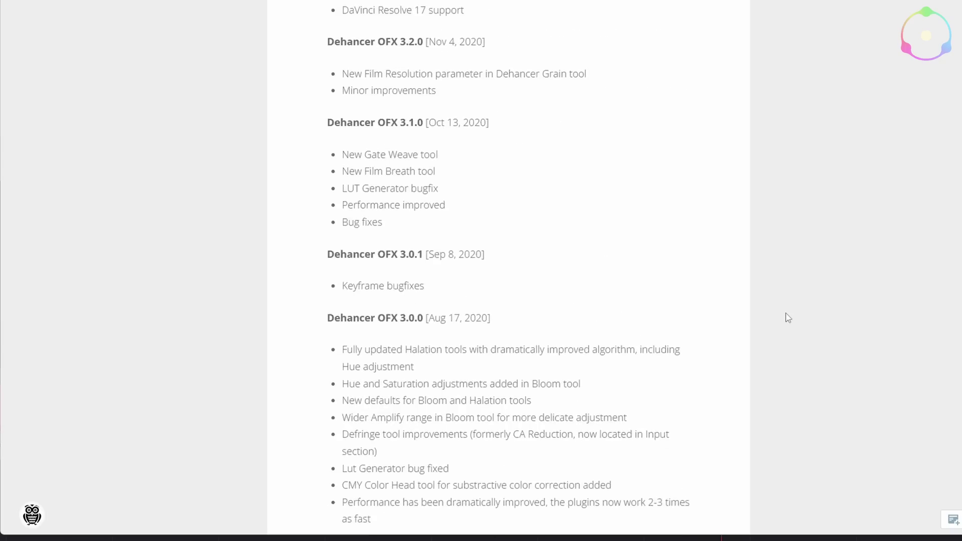
scroll(787, 318, "up", 20)
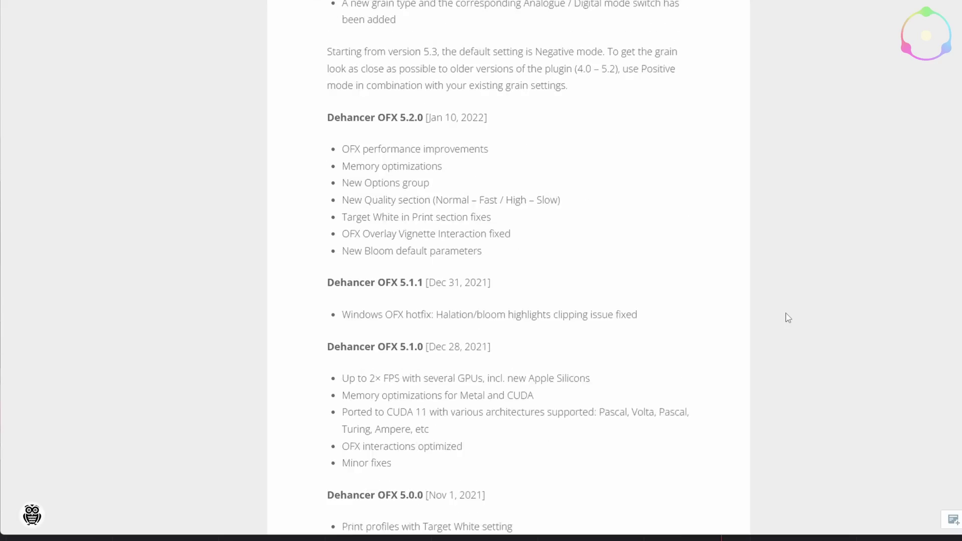
scroll(787, 318, "up", 15)
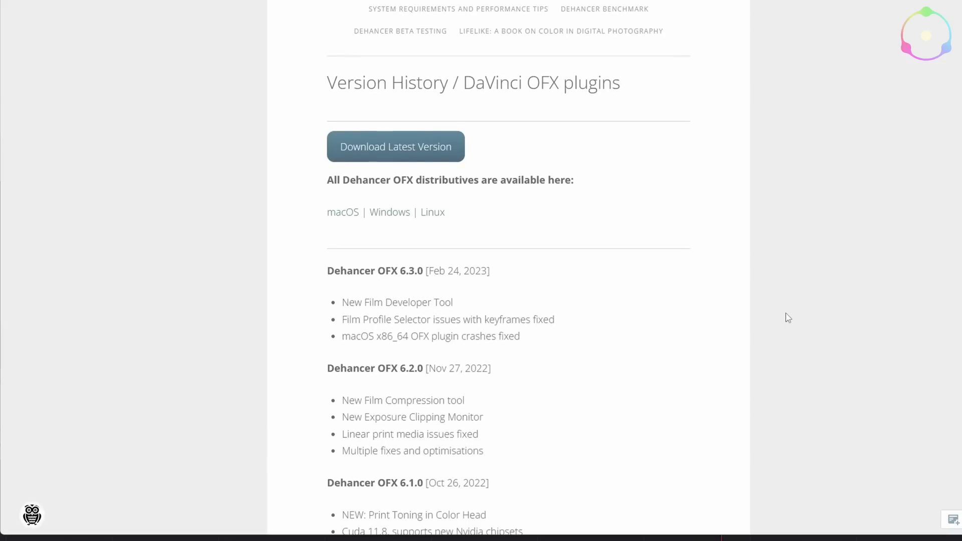
scroll(789, 318, "up", 3)
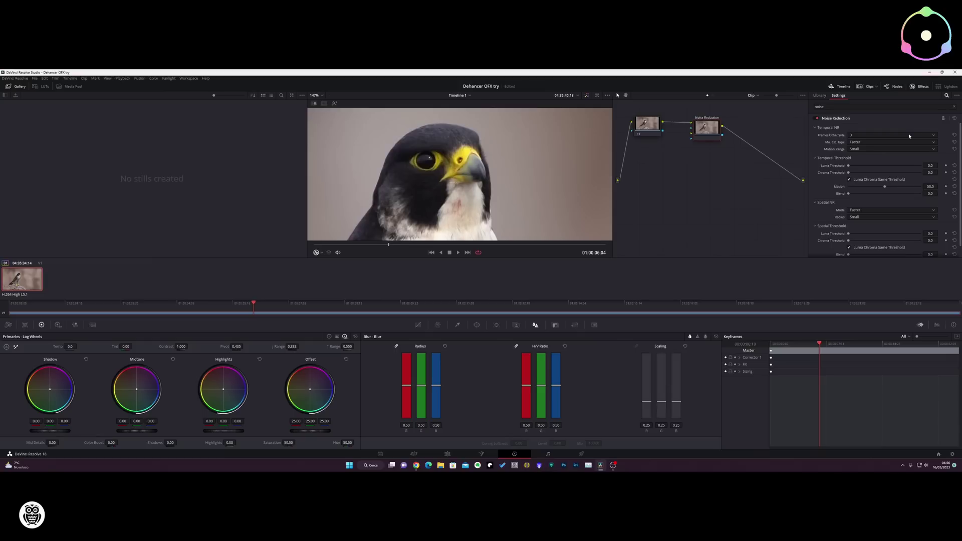
Set the Noise Reduction effect's temporal motion estimation type to Better with a Small motion range
left_click(908, 142)
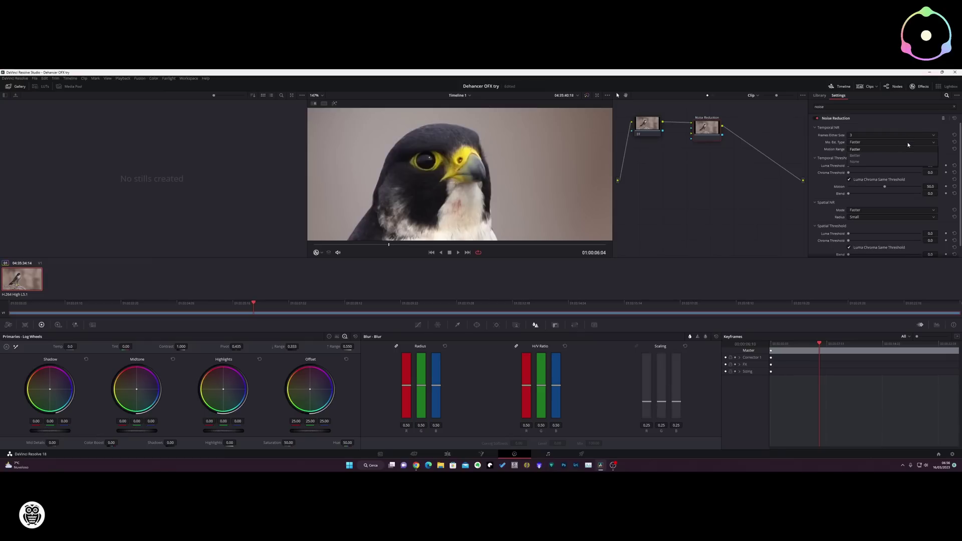
left_click(881, 156)
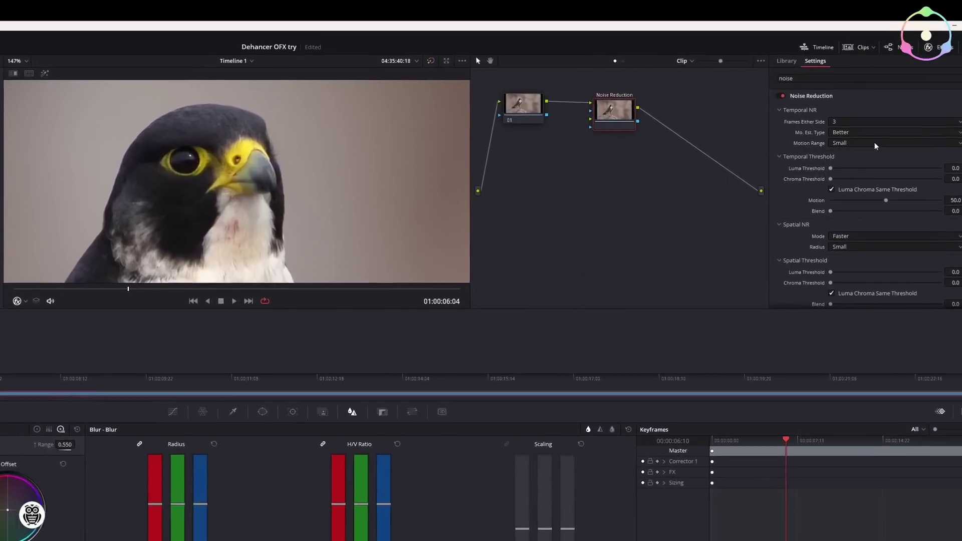
left_click(876, 145)
left_click(875, 141)
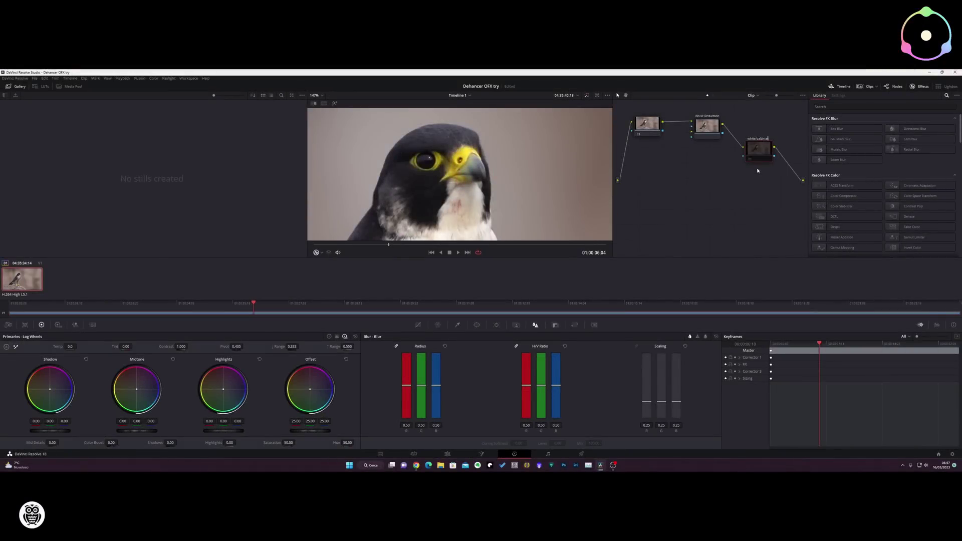
Finish labelling the new node "white balance" and place it right beside the Noise Reduction node
key("Return")
left_click_drag(758, 150, 750, 129)
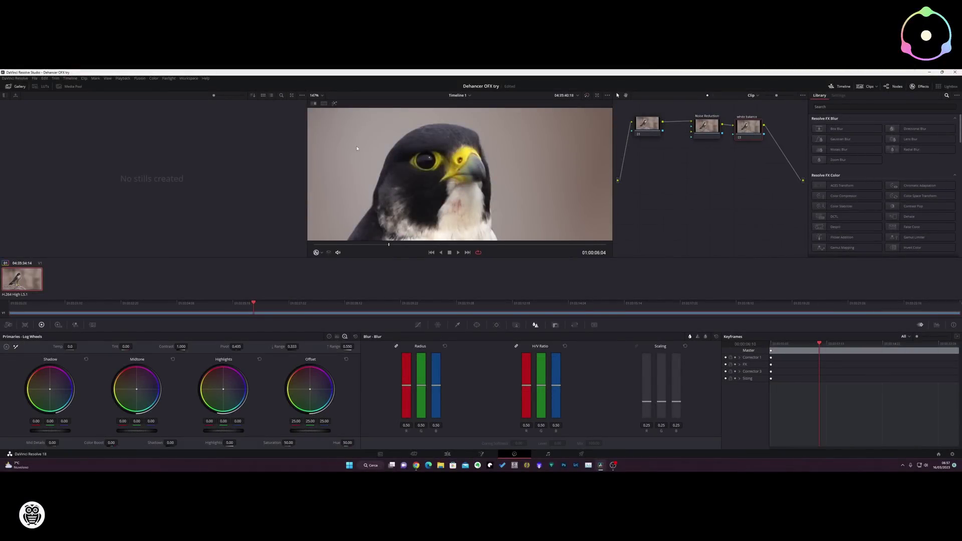
key("shift+z")
scroll(494, 194, "up", 6)
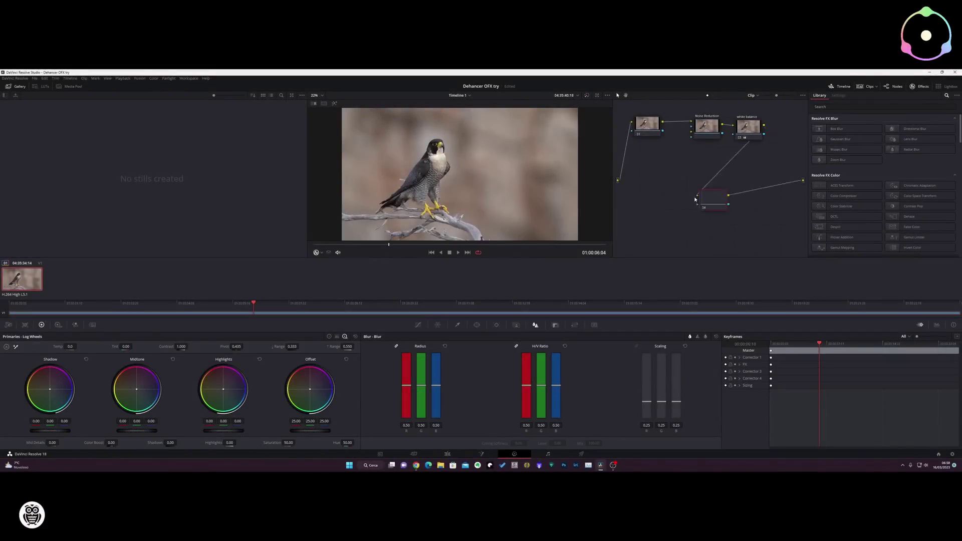
Label the new node "Contrast" and line it up after the white balance node in the node graph
left_click_drag(695, 199, 639, 179)
right_click(655, 174)
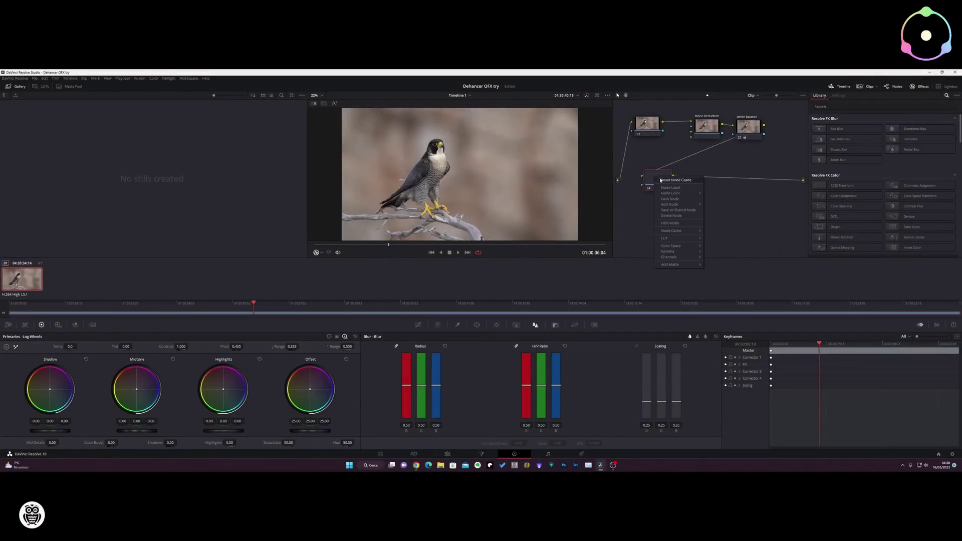
key("Escape")
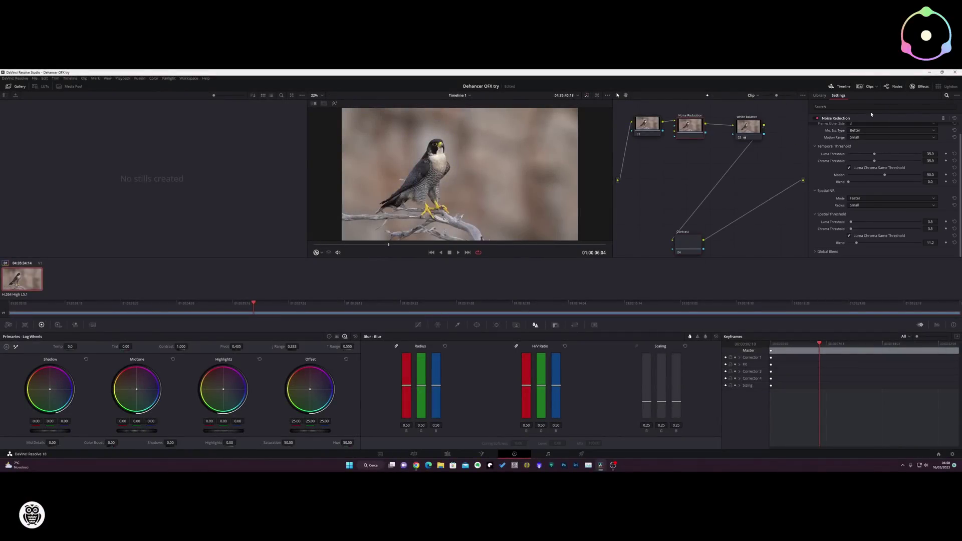
left_click(916, 86)
left_click_drag(688, 242, 773, 128)
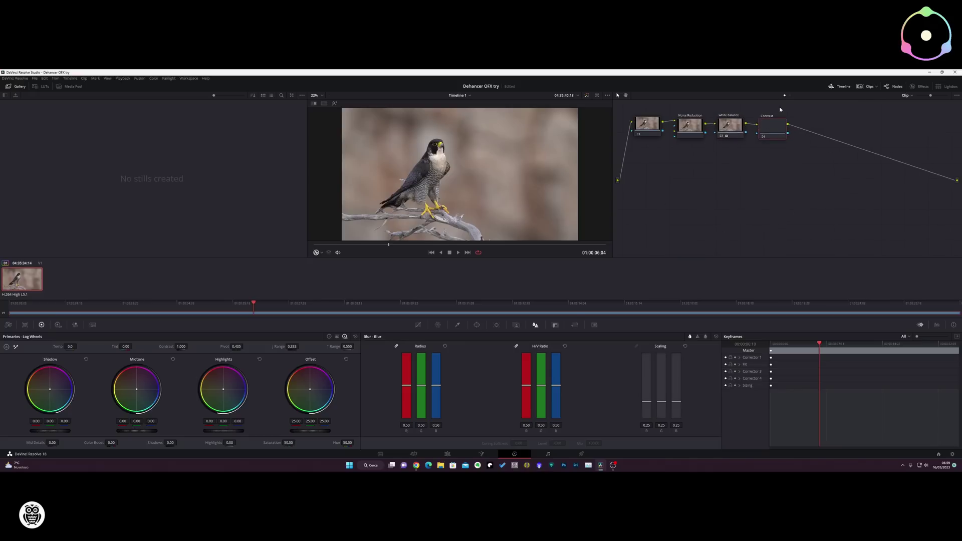
left_click(728, 127)
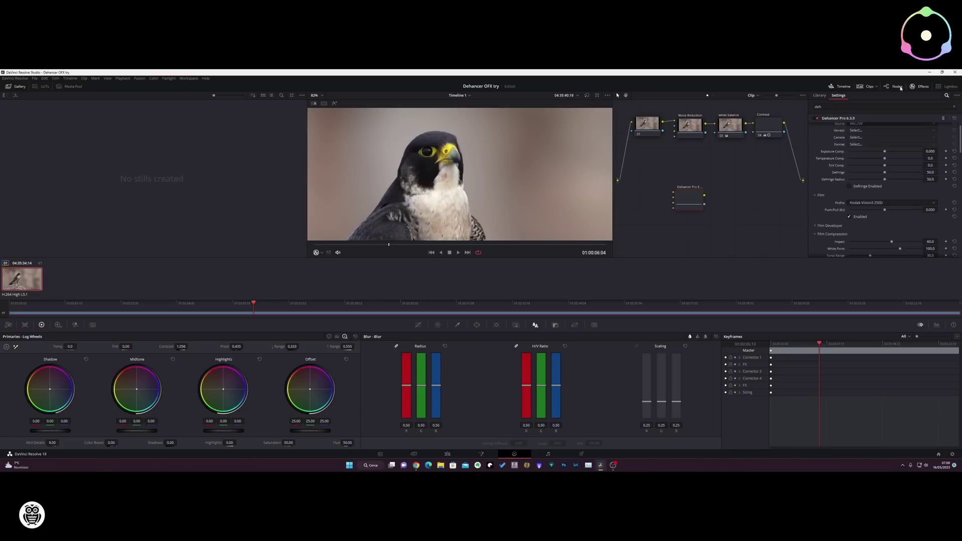
Set the Dehancer Pro input to a Sony Alpha camera in S-Log3 S-Gamut3 ISO 12800 and choose the Svema Type-42 film profile
left_click(873, 135)
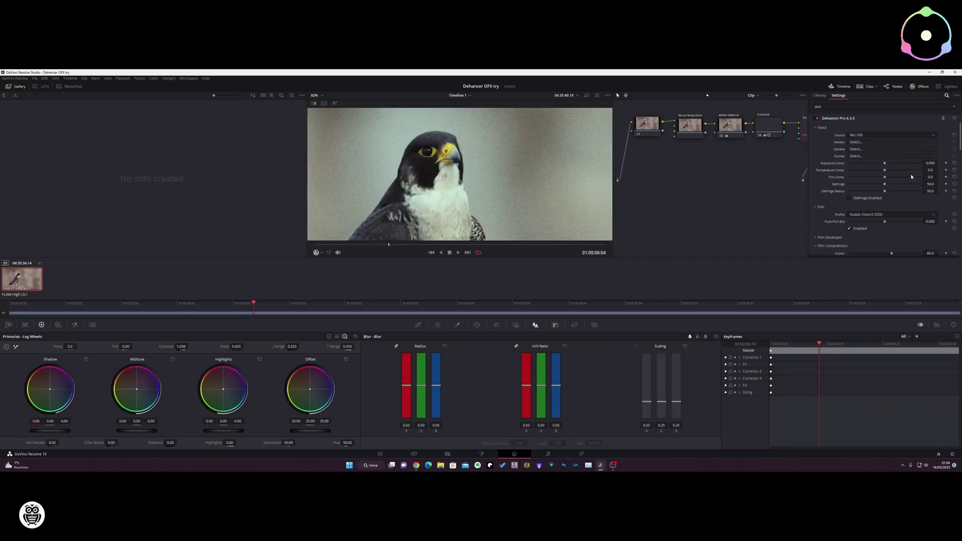
left_click(873, 148)
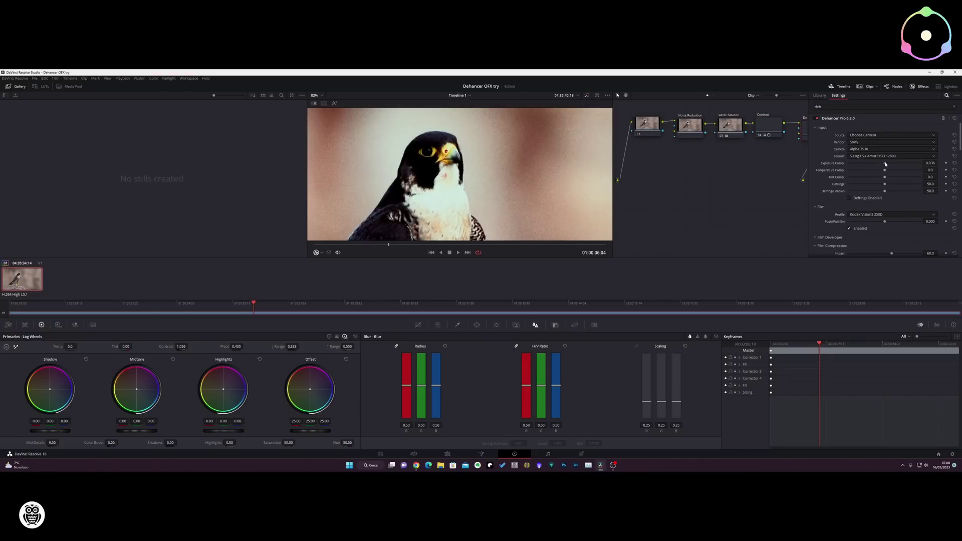
left_click(872, 215)
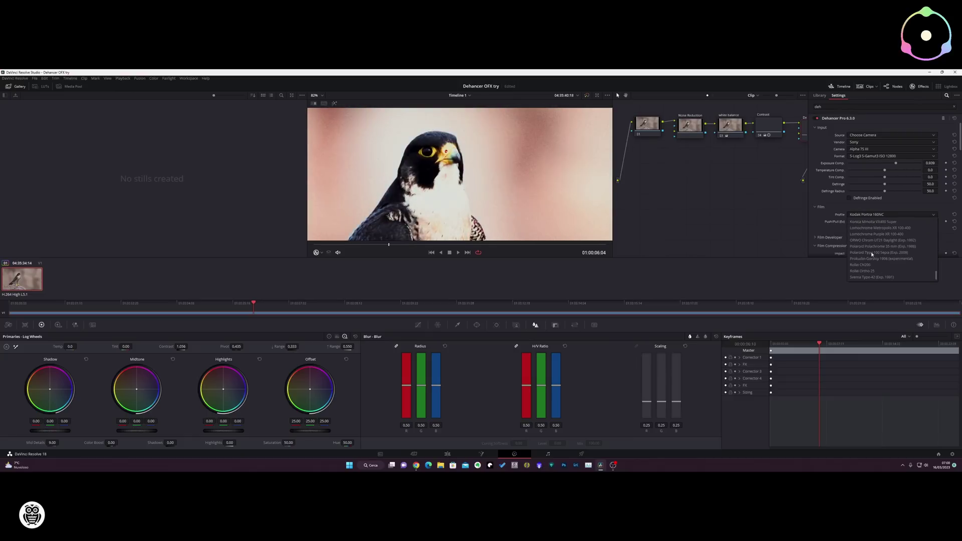
left_click(870, 277)
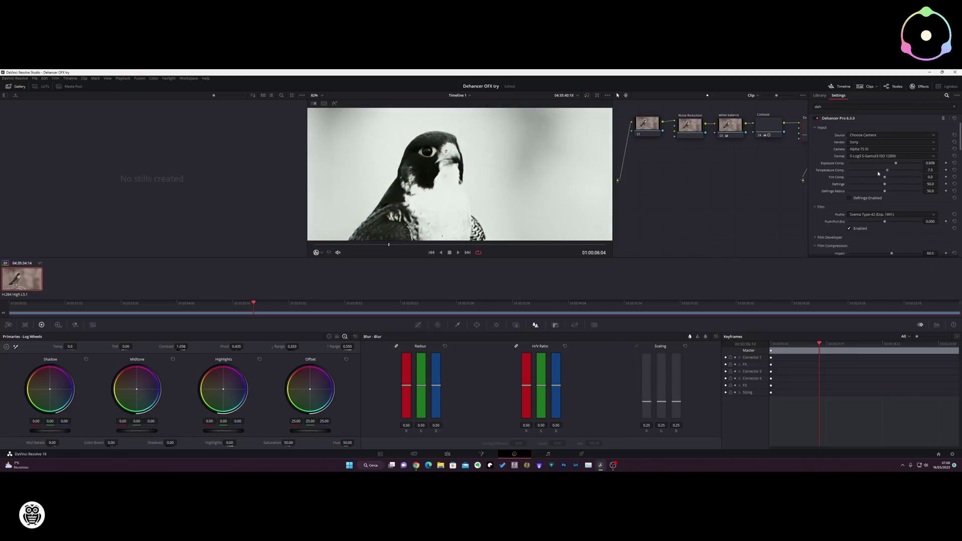
Lower the Film Developer contrast boost to about -60 and adjust the Film Compression impact and tone range
scroll(882, 202, "down", 3)
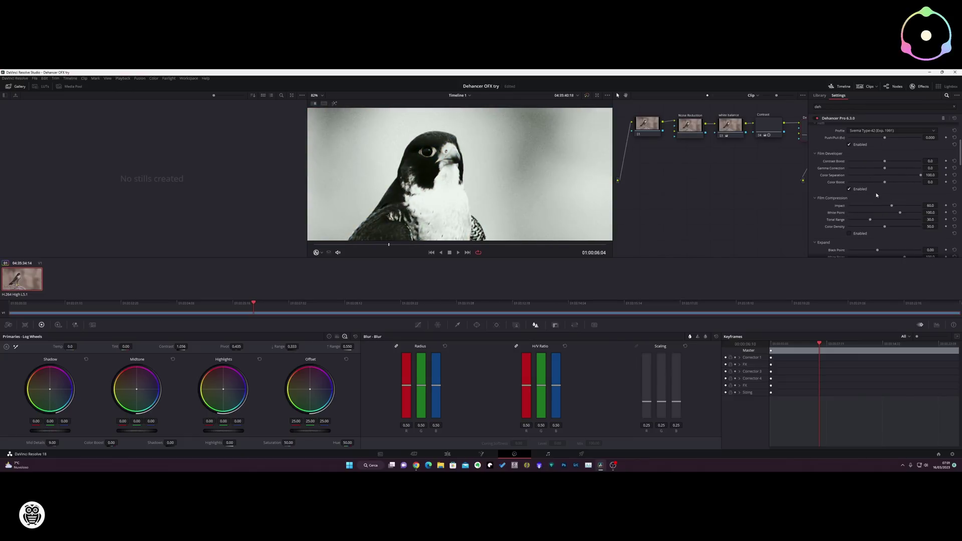
left_click_drag(870, 163, 864, 166)
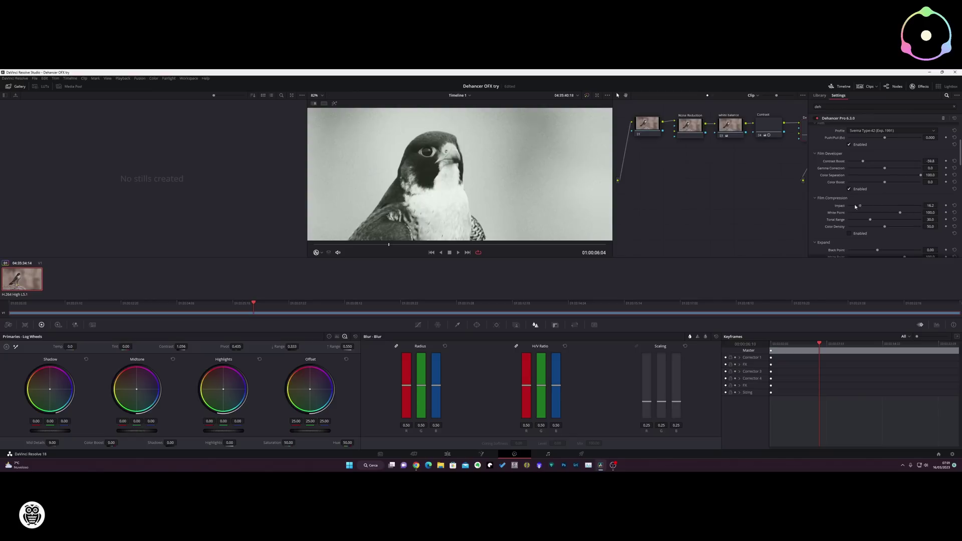
left_click_drag(871, 221, 926, 191)
scroll(878, 222, "down", 2)
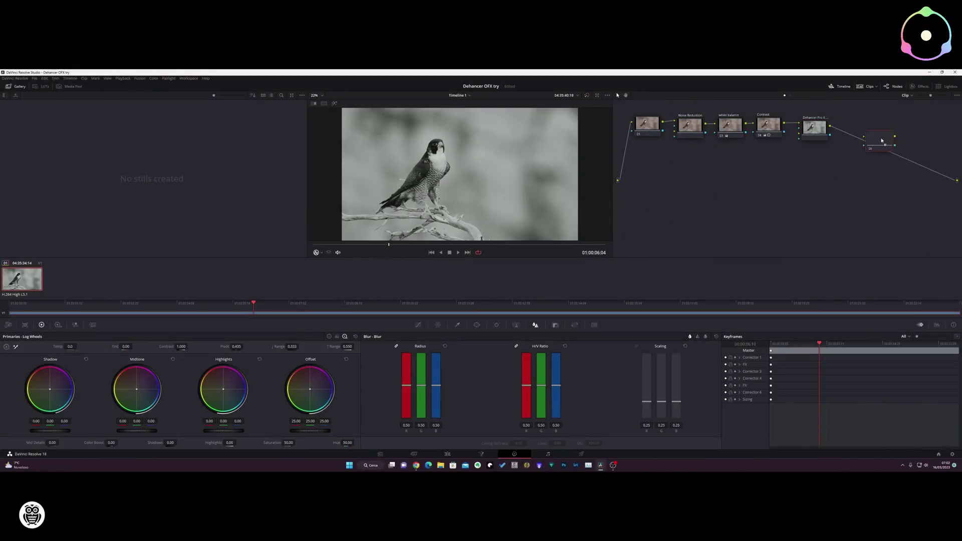
Label the node after Dehancer Pro "sharpen" and adjust its radius in Sharpen mode
right_click(884, 142)
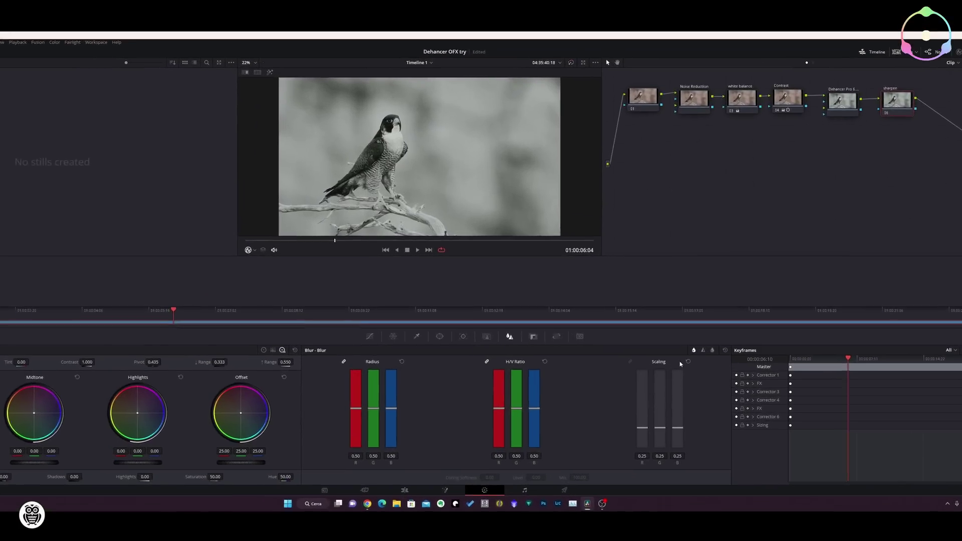
left_click(703, 350)
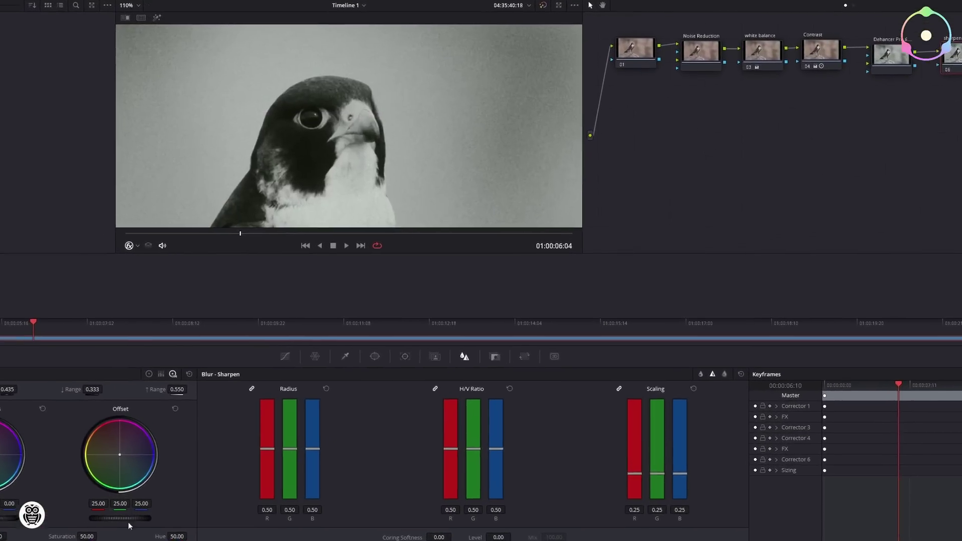
left_click_drag(374, 408, 375, 415)
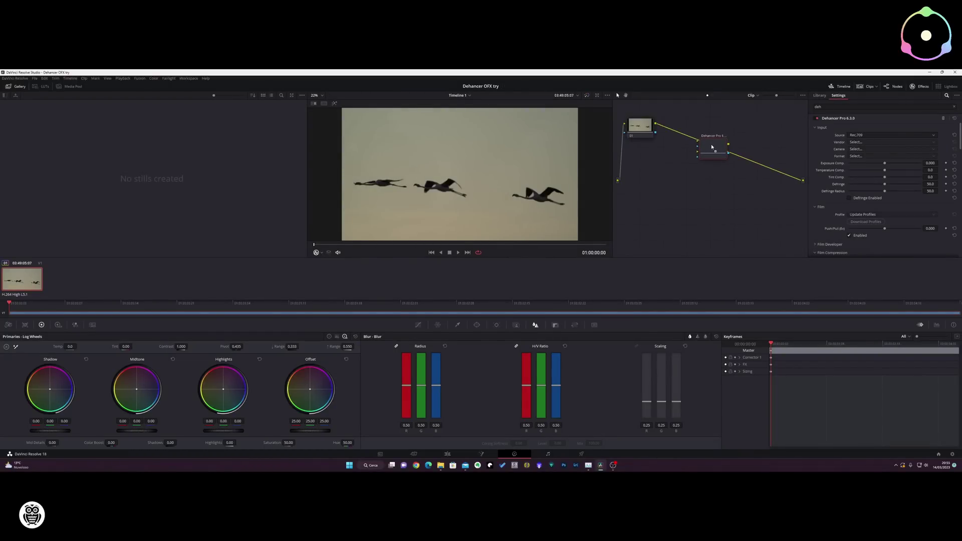
Insert the Dehancer Pro node after the flamingo clip's first node, line both nodes up, and compare with the grade bypassed
left_click_drag(712, 147, 712, 146)
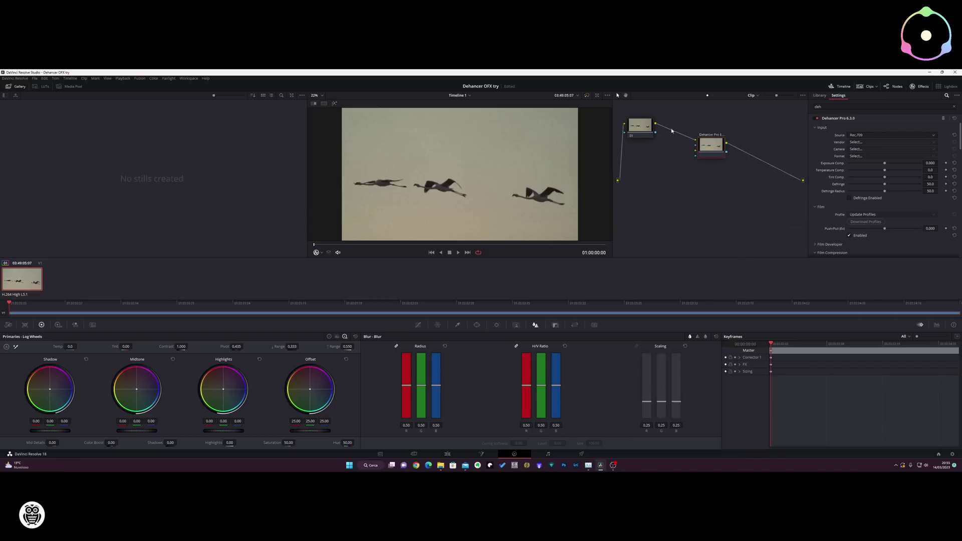
left_click(588, 96)
left_click(589, 96)
left_click_drag(643, 126, 664, 145)
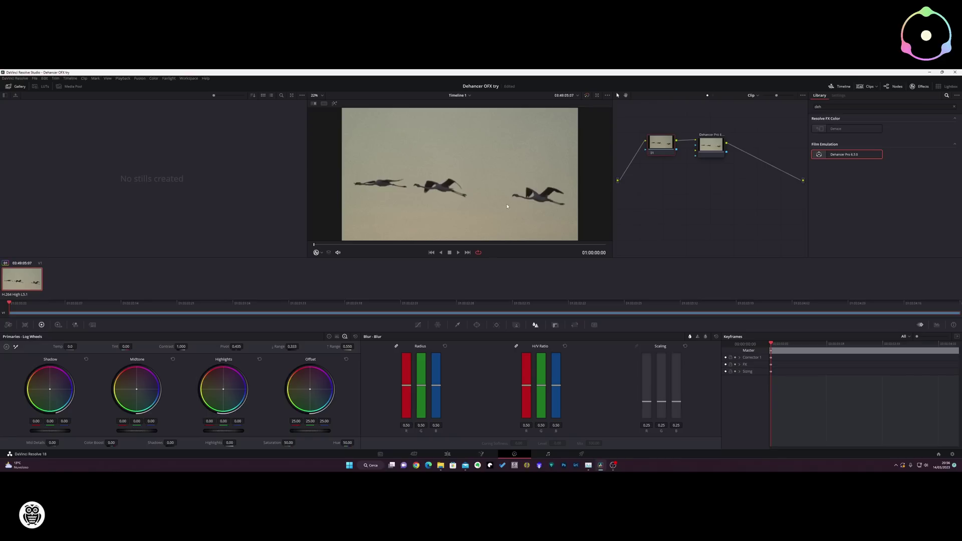
Play back the flamingo clip and compare the picture with the grades bypassed and enabled
key("space")
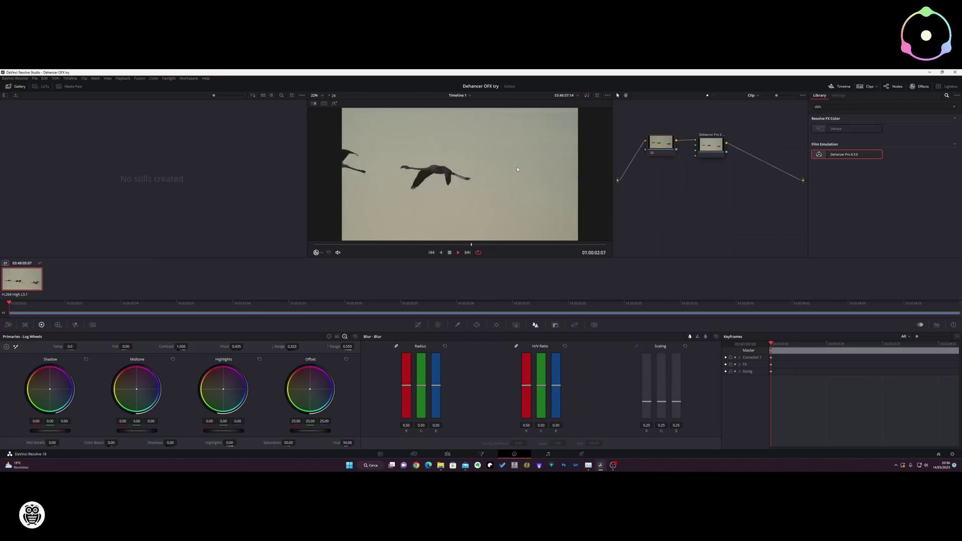
key("space")
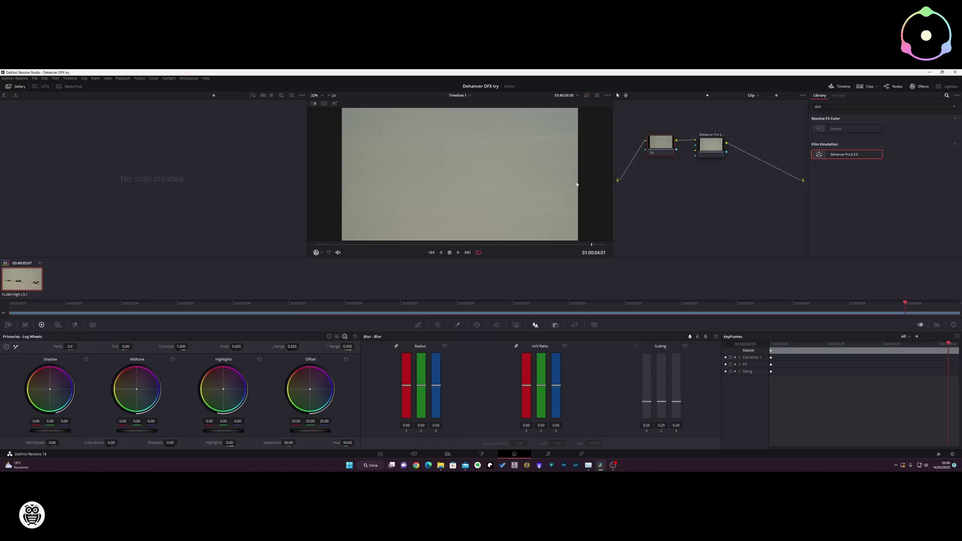
key("space")
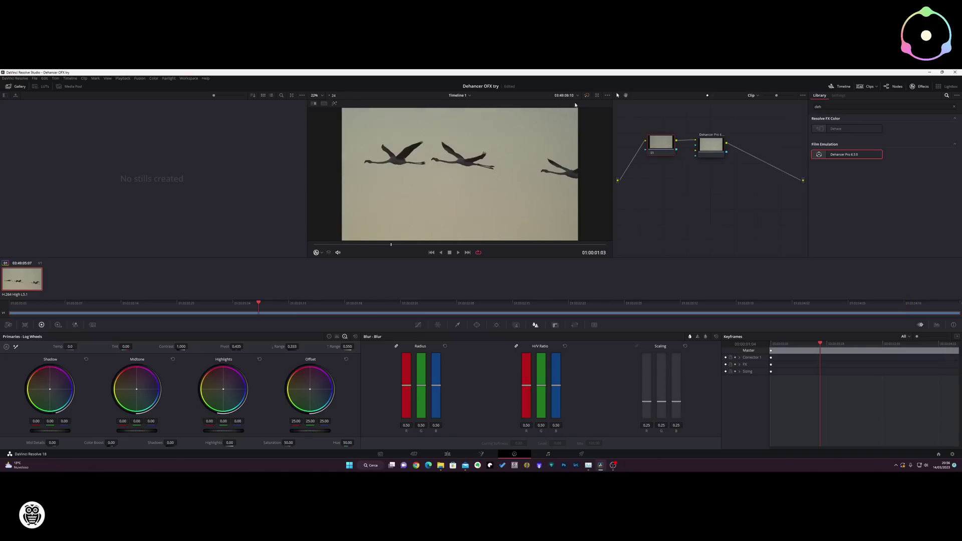
left_click(588, 95)
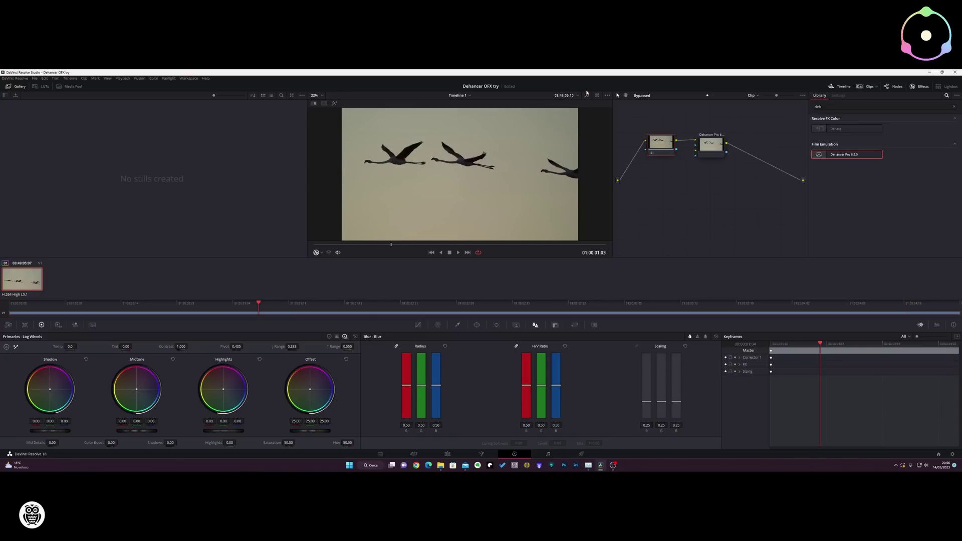
left_click(587, 95)
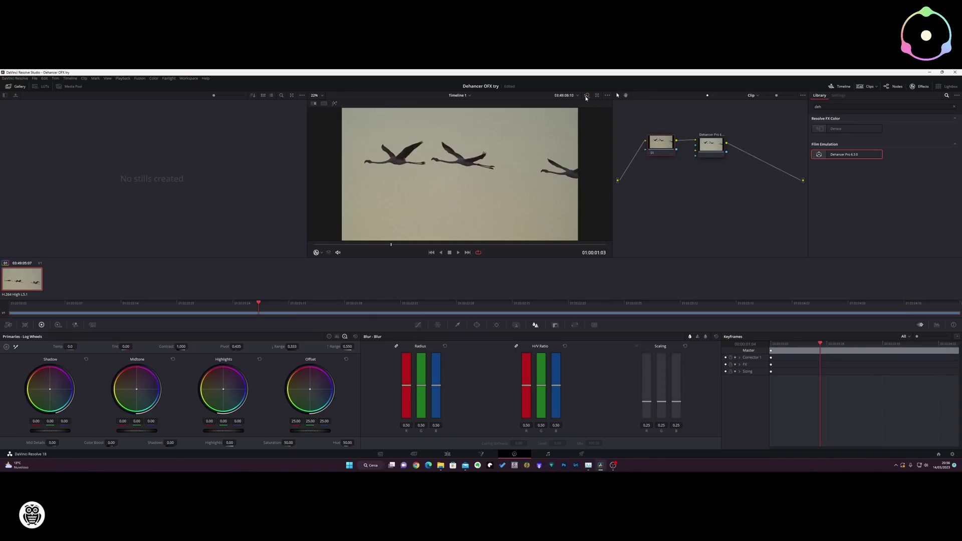
left_click(587, 96)
left_click(587, 95)
left_click(587, 97)
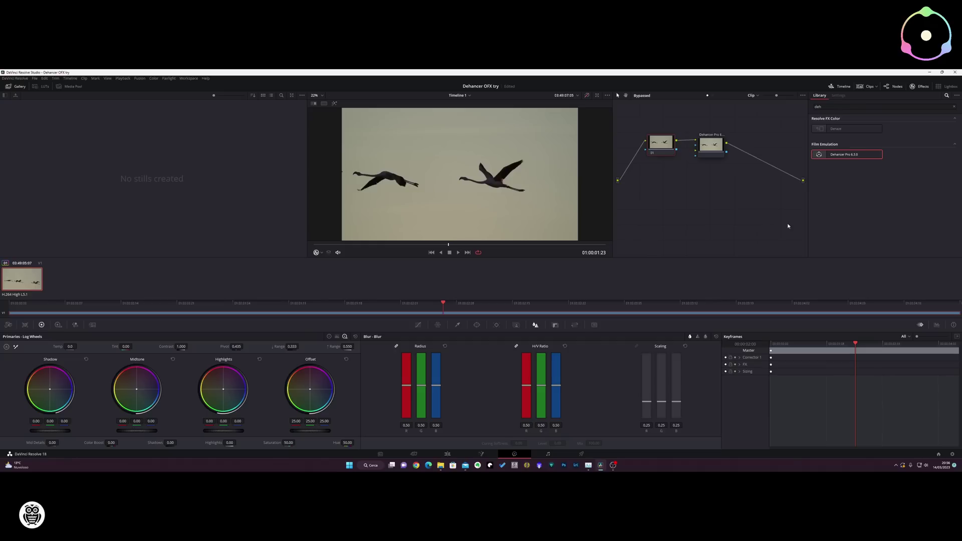
Set the Dehancer Pro node's input source to Choose Camera and download the Dehancer profiles
left_click(712, 153)
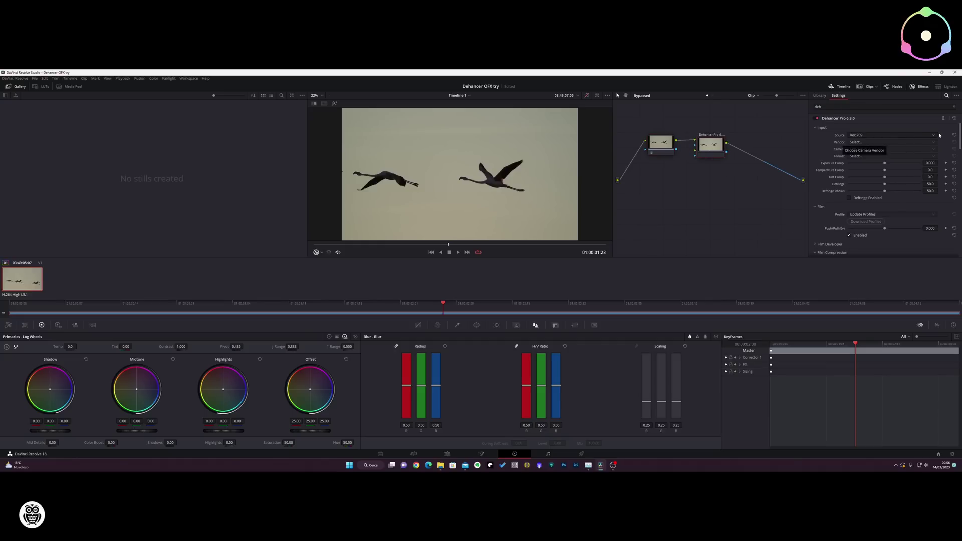
left_click(913, 137)
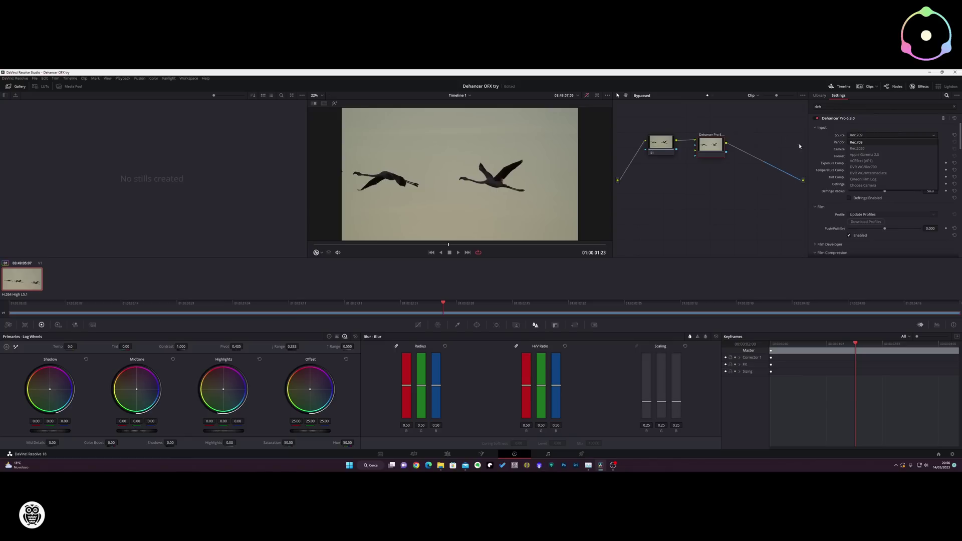
left_click(863, 143)
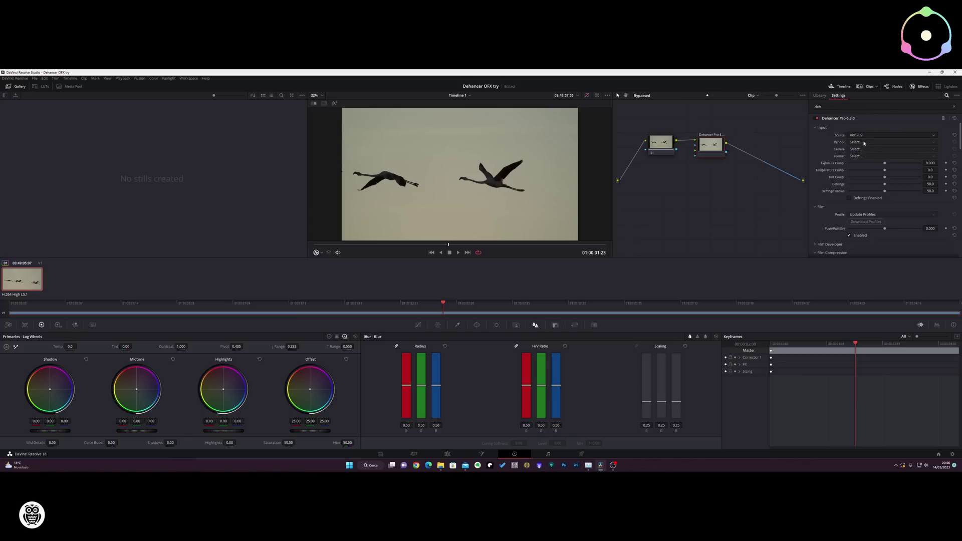
left_click(889, 135)
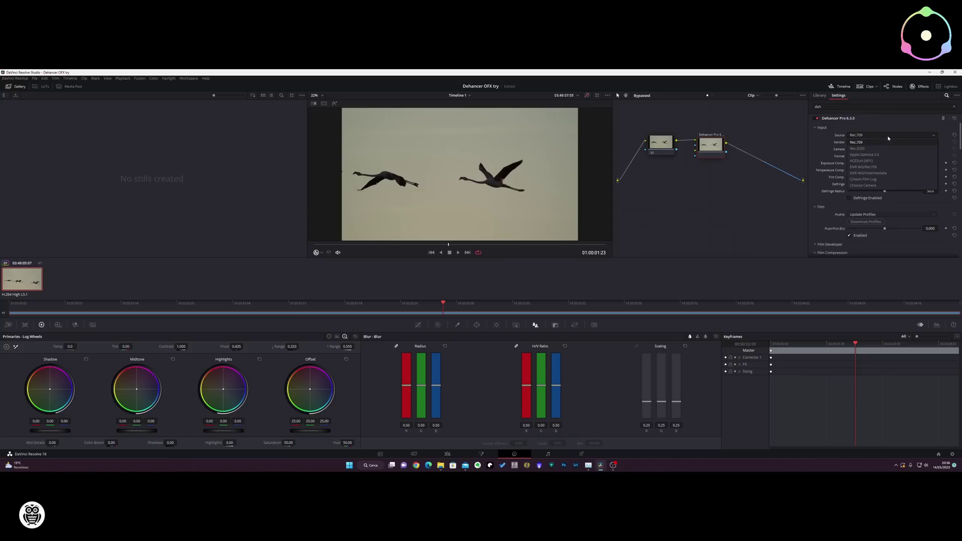
left_click(884, 186)
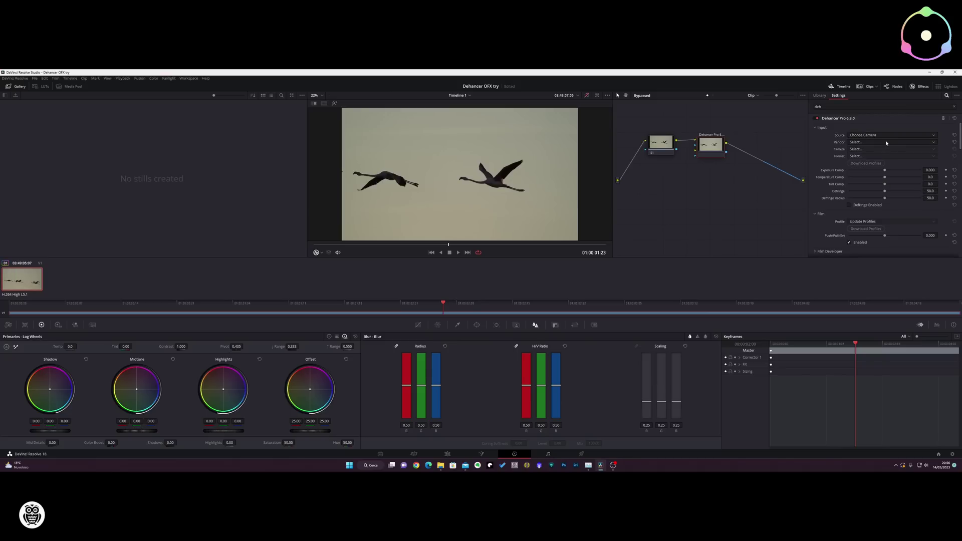
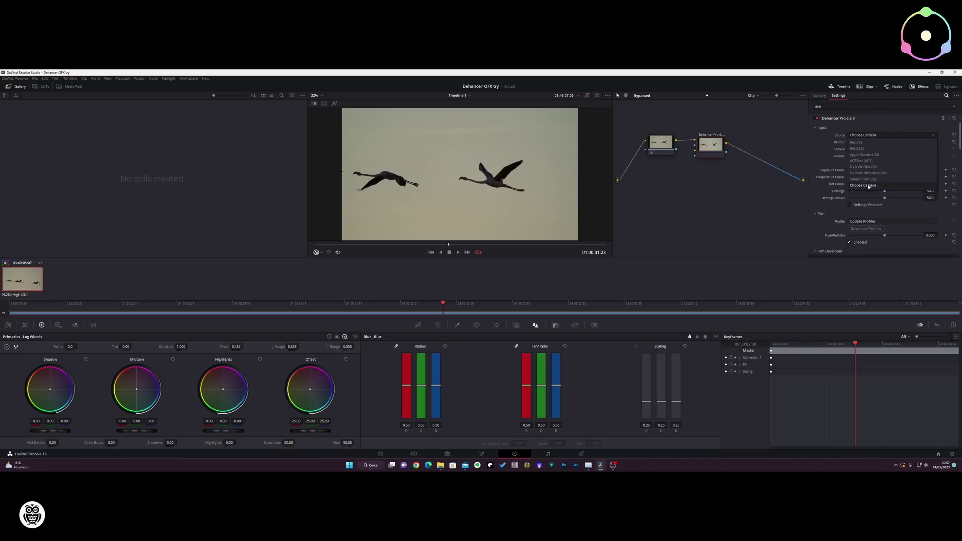
left_click(870, 179)
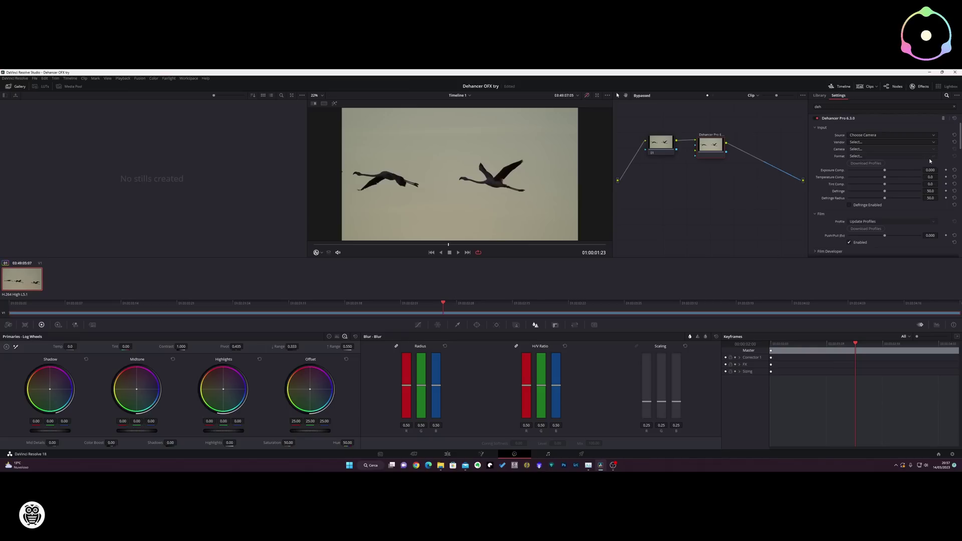
left_click(878, 164)
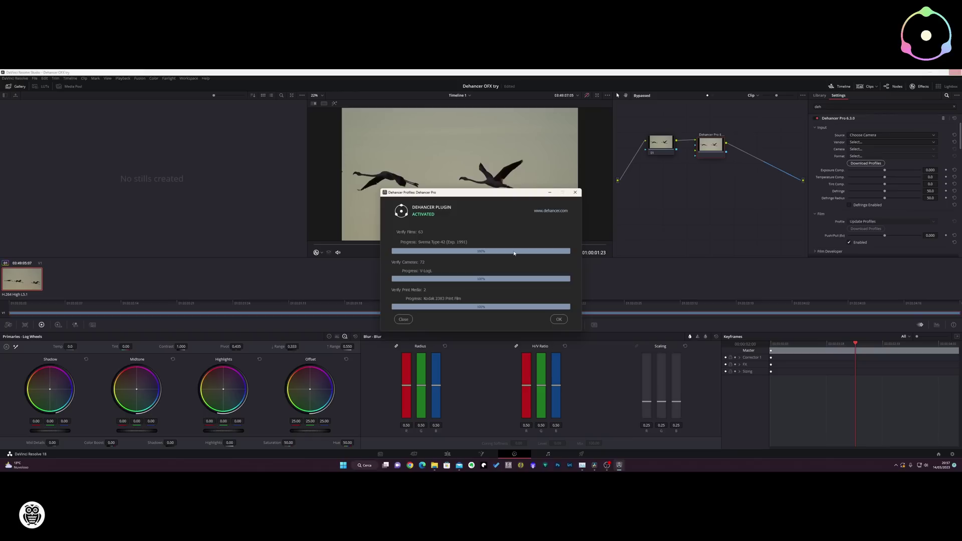
left_click(559, 320)
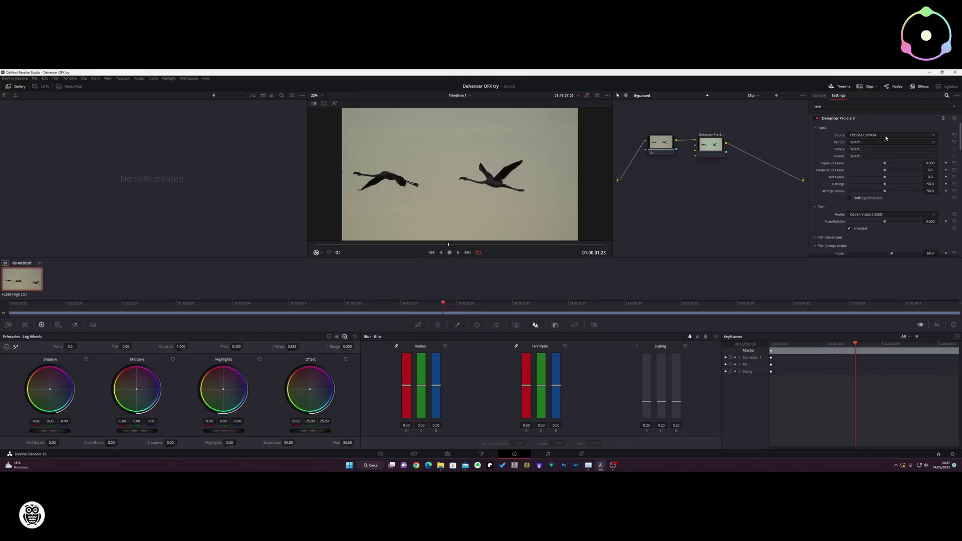
Set the input camera profile to vendor Sony, camera Alpha 7R III and format S-Log2 S-Gamut
left_click(884, 143)
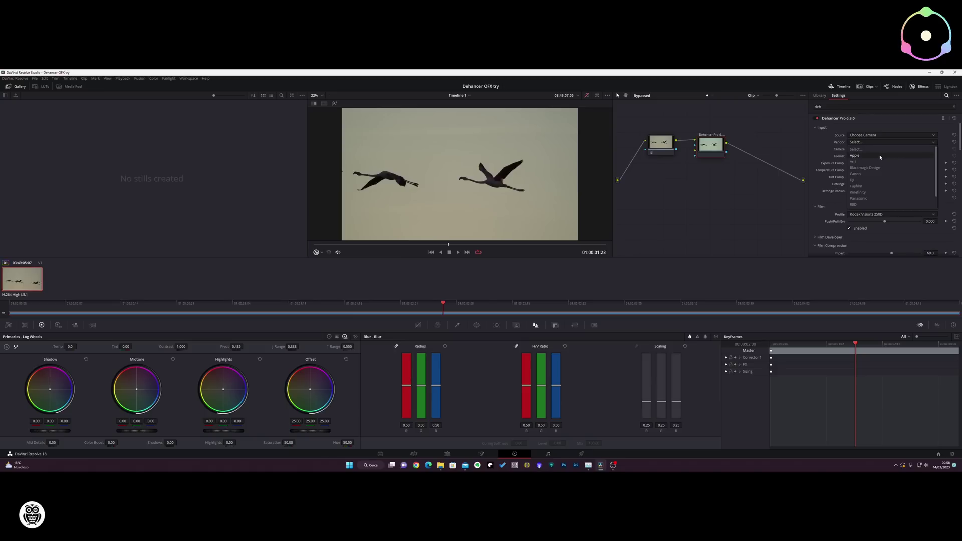
scroll(879, 174, "down", 2)
left_click(876, 204)
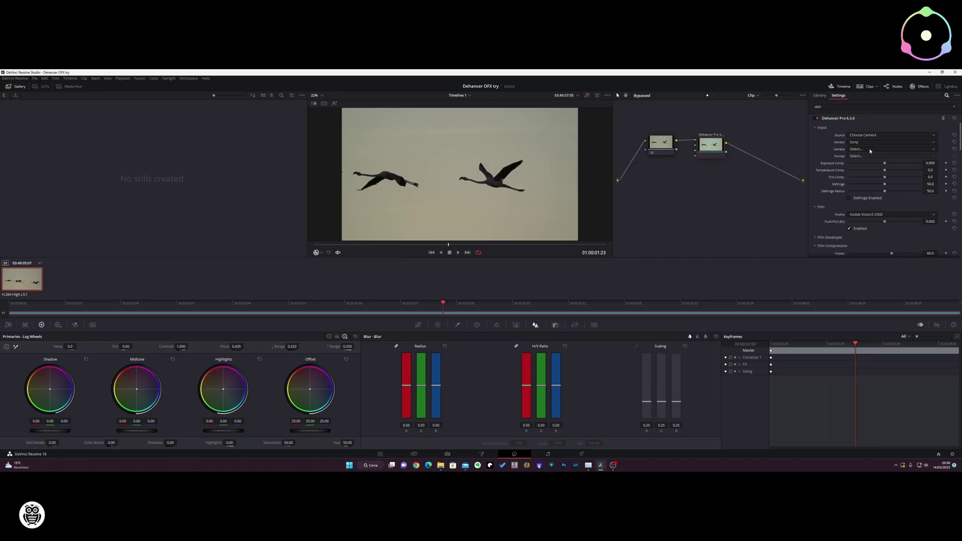
left_click(870, 149)
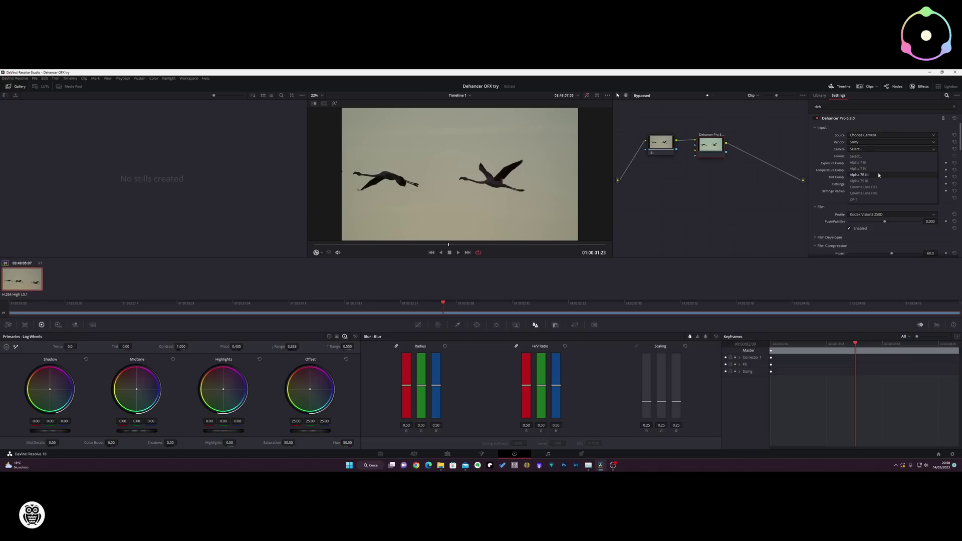
left_click(878, 173)
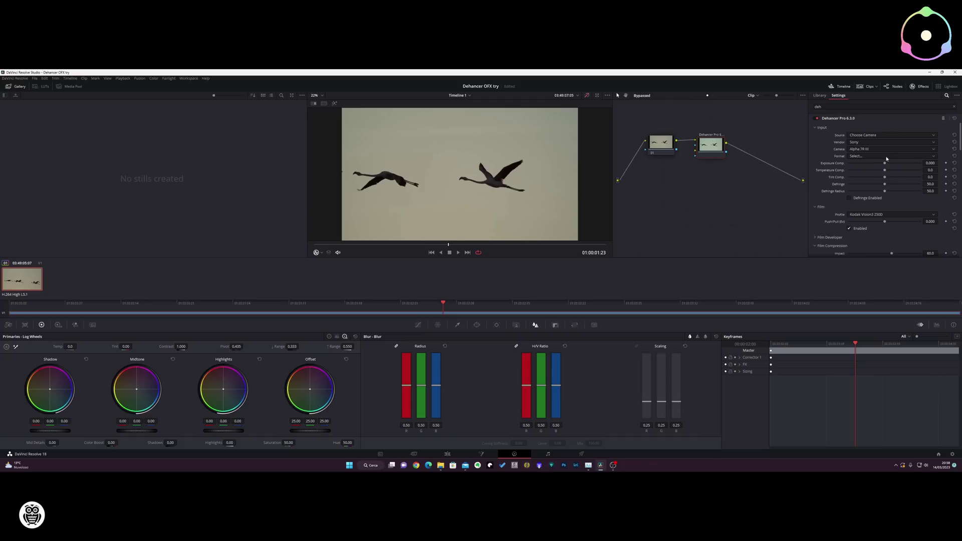
left_click(888, 157)
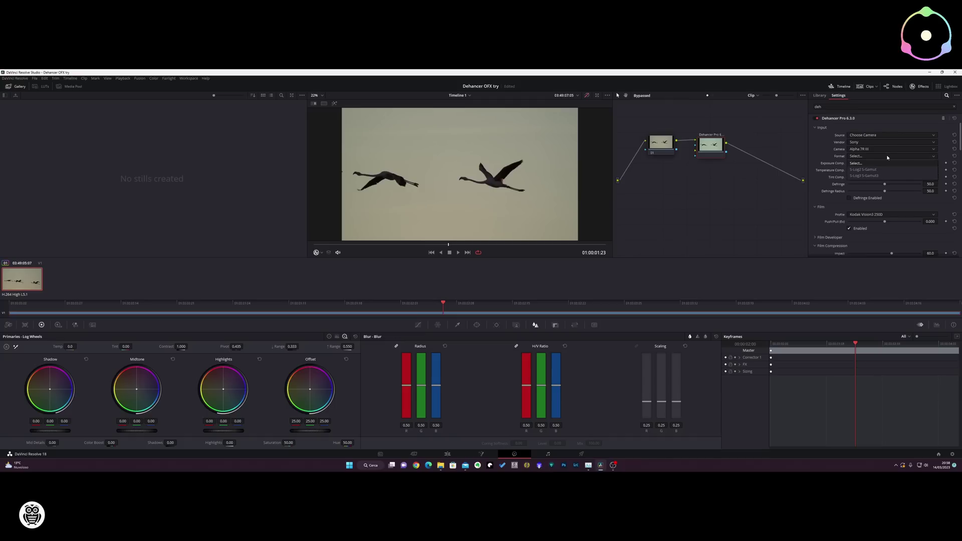
left_click(883, 169)
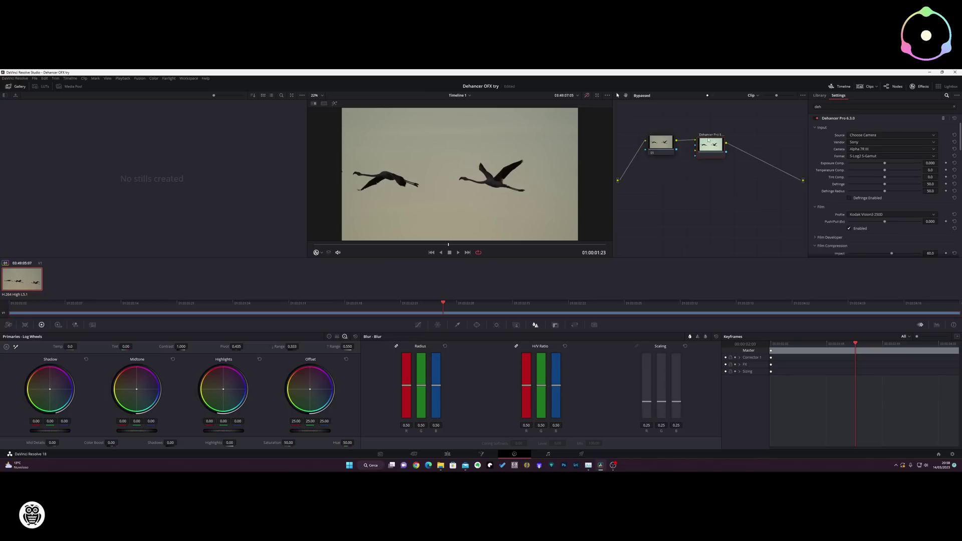
Re-enable the grades and adjust the Input settings: exposure compensation about -0.17, warmer temperature, defringe about 51 and defringe radius about 55
left_click(588, 96)
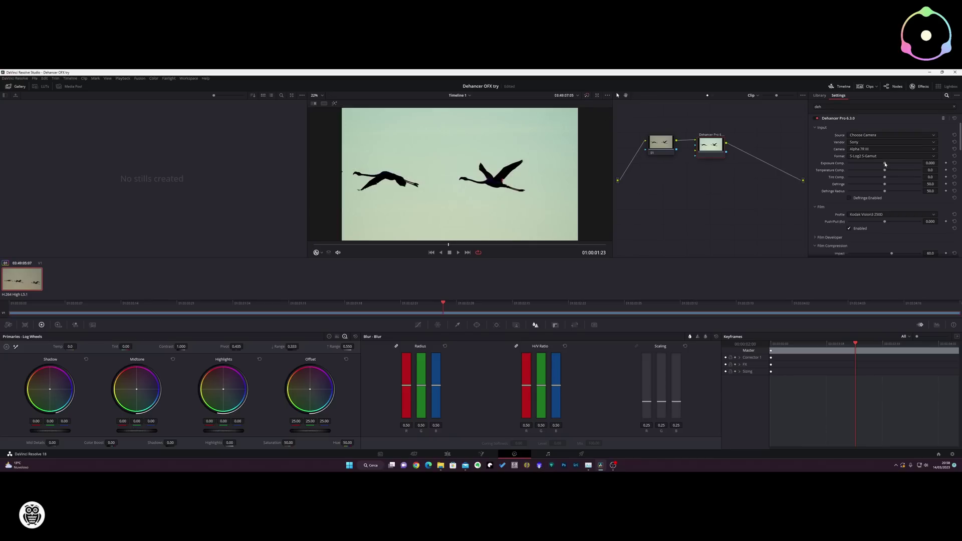
mouse_move(885, 163)
left_mouse_down()
mouse_move(877, 164)
mouse_move(903, 166)
mouse_move(885, 164)
left_mouse_up()
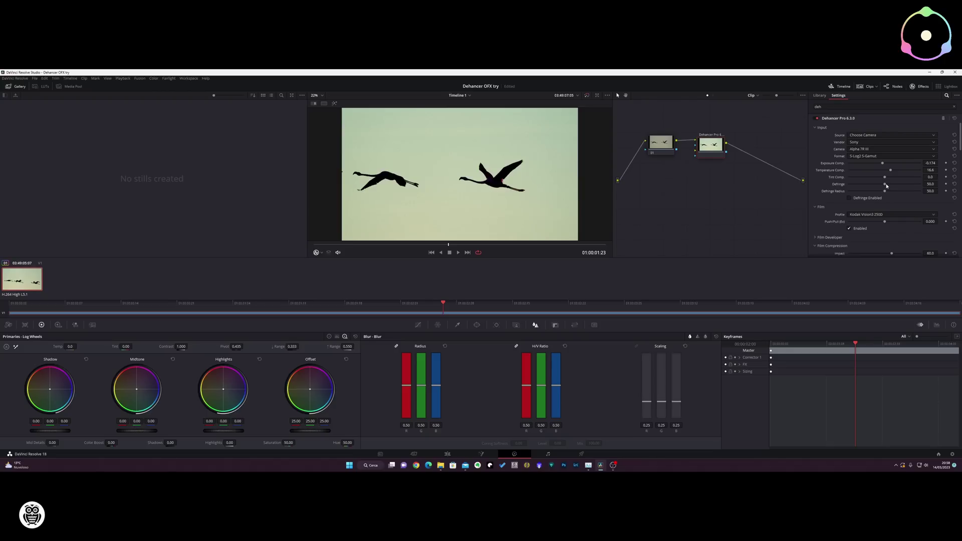
left_click_drag(886, 185, 889, 193)
Inspect the flamingos at 50% viewer zoom, play back the clip, and return the viewer to 25%
left_click(313, 97)
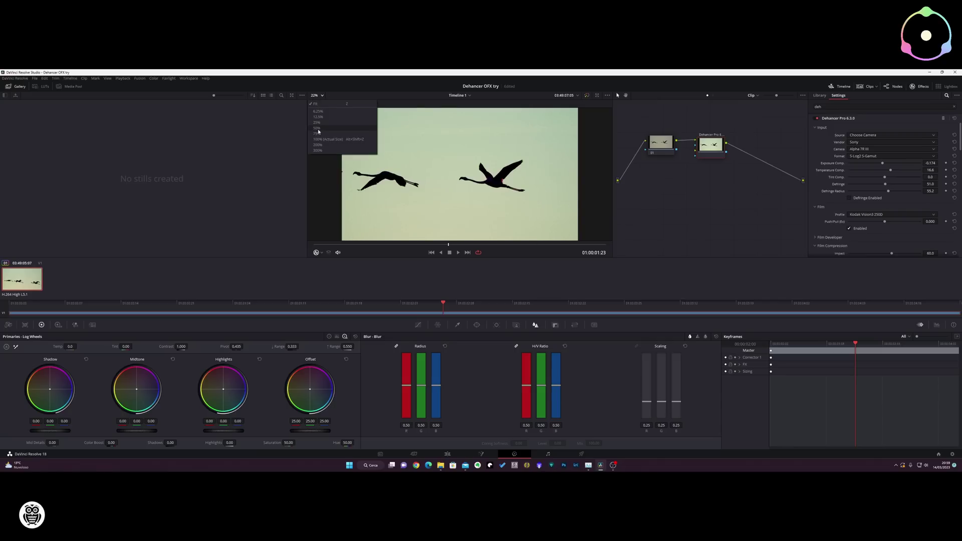
left_click(317, 128)
mouse_move(531, 188)
left_mouse_down()
mouse_move(435, 166)
mouse_move(416, 193)
mouse_move(545, 188)
left_mouse_up()
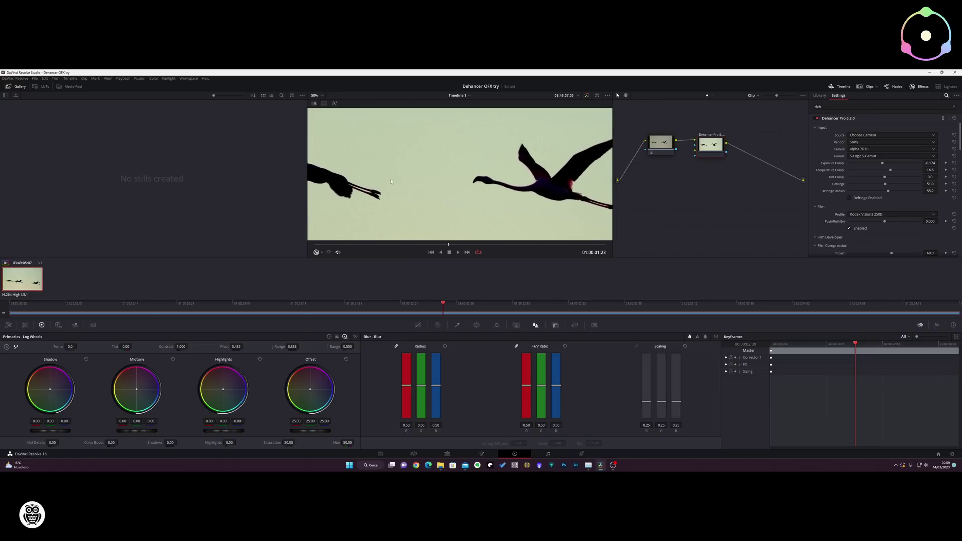
key("space")
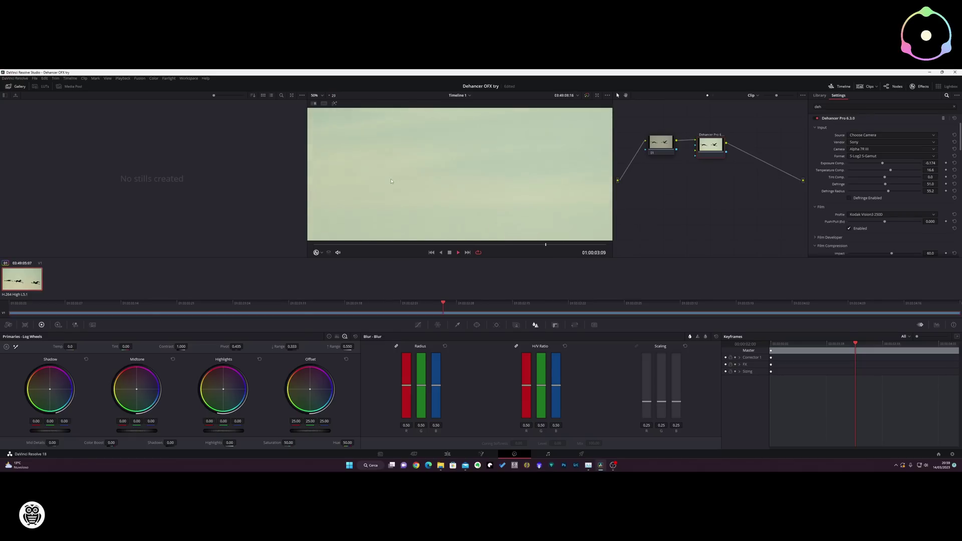
key("space")
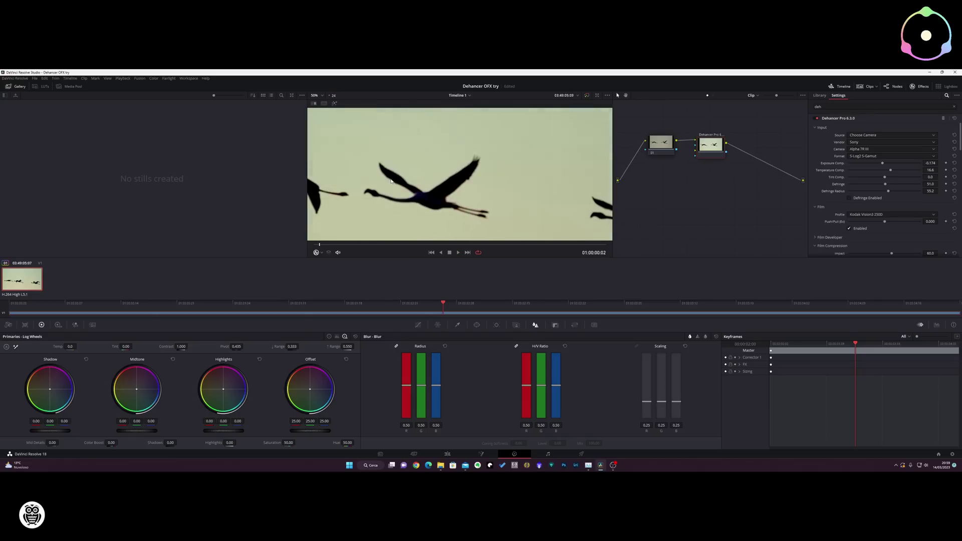
left_click(322, 96)
left_click(351, 123)
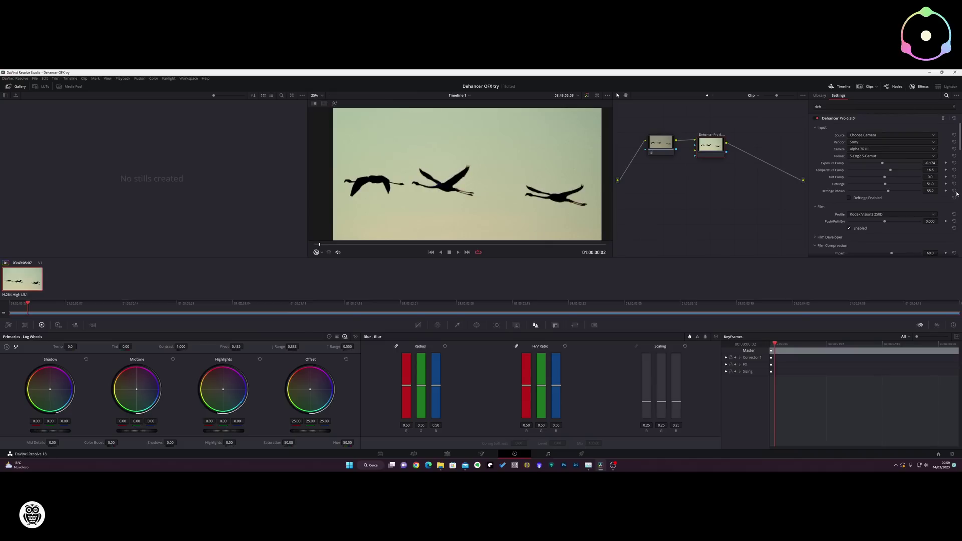
Try the Agfa Agfacolor 100, Ambrotype, Cinestill 50D and Fuji Reala 500D film profiles, and settle on Fujichrome Provia 100F
left_click(935, 216)
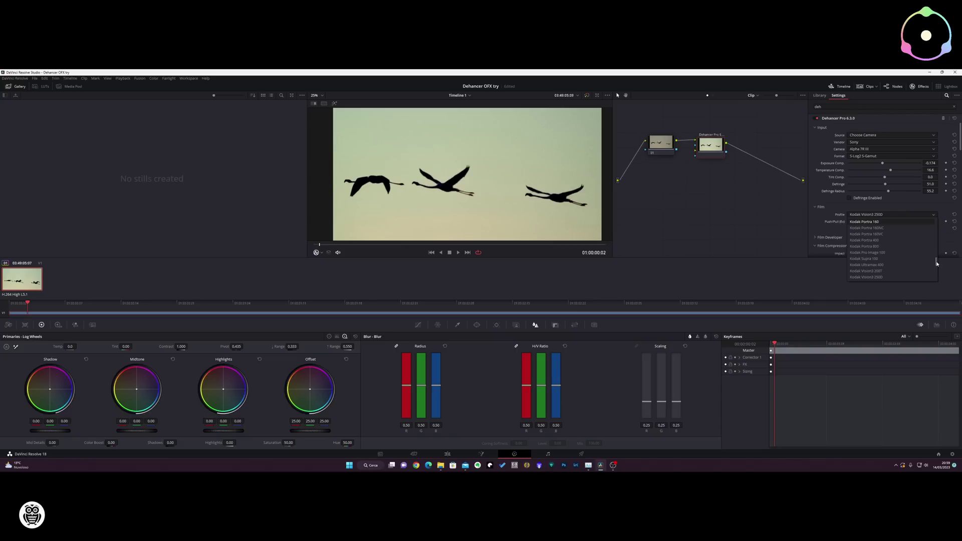
left_click_drag(937, 264, 944, 223)
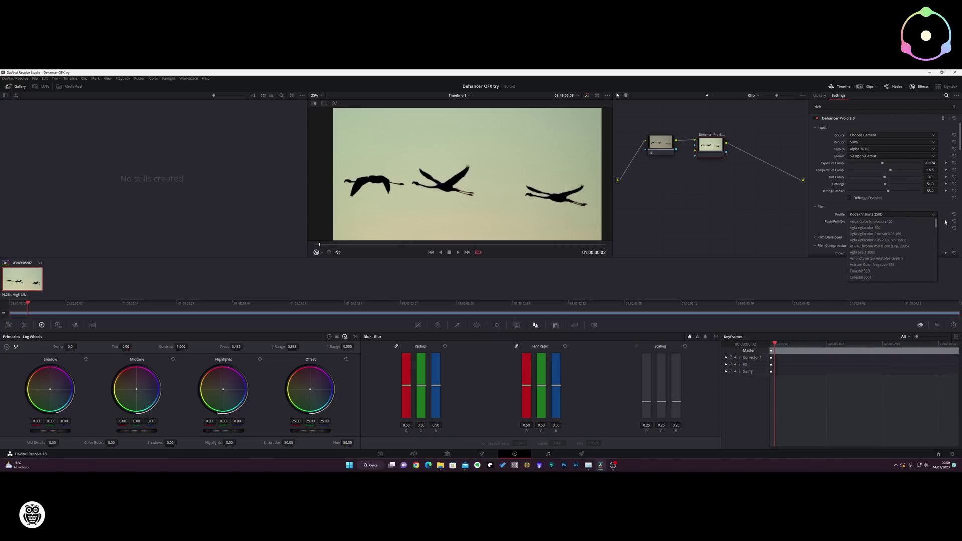
left_click(889, 229)
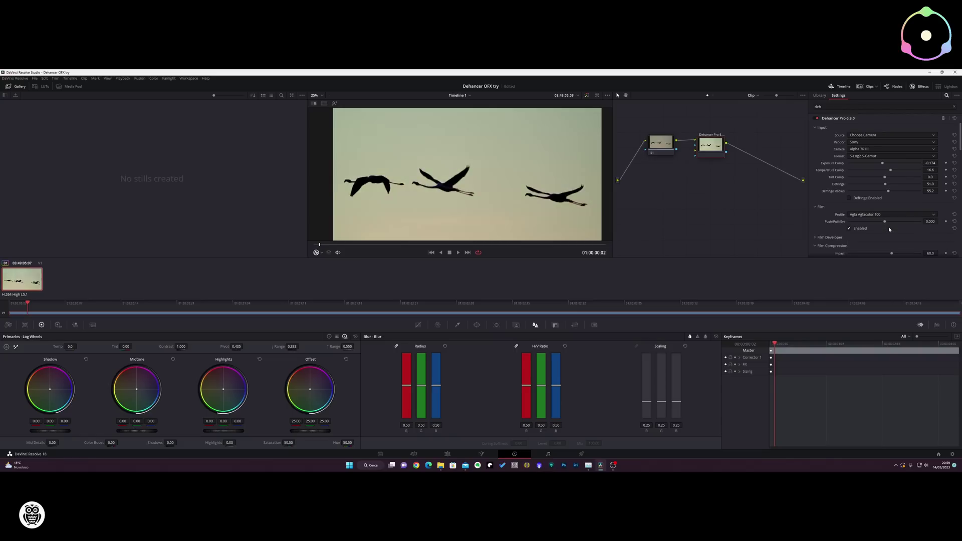
left_click(921, 215)
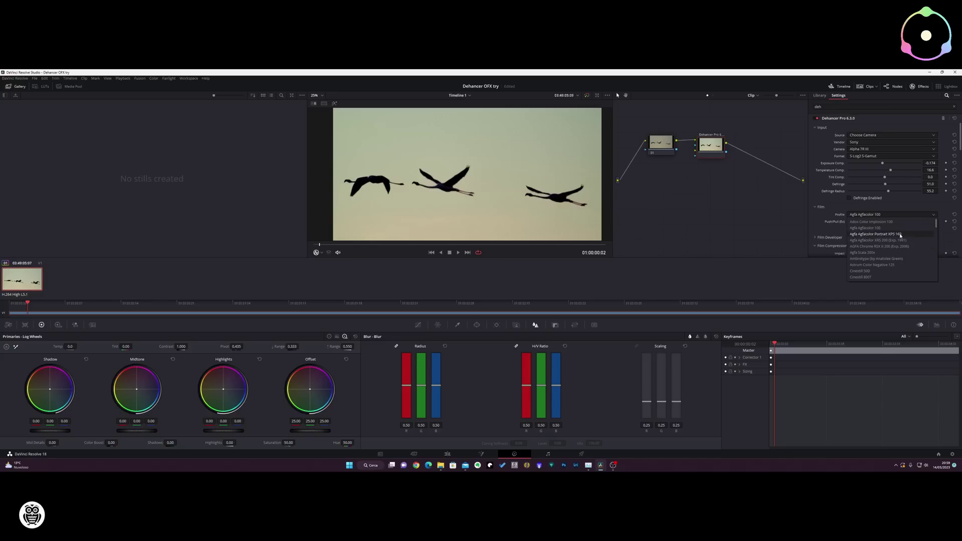
left_click(879, 261)
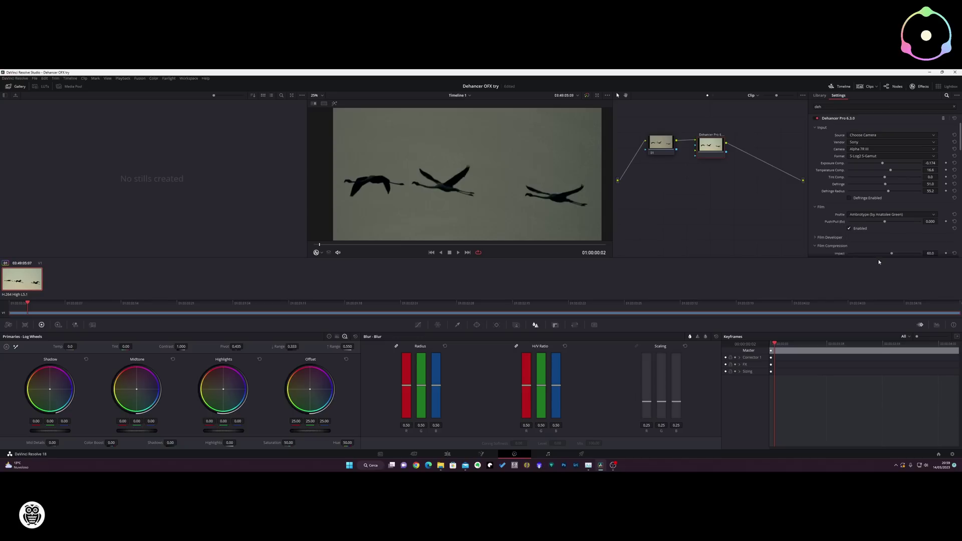
left_click(909, 217)
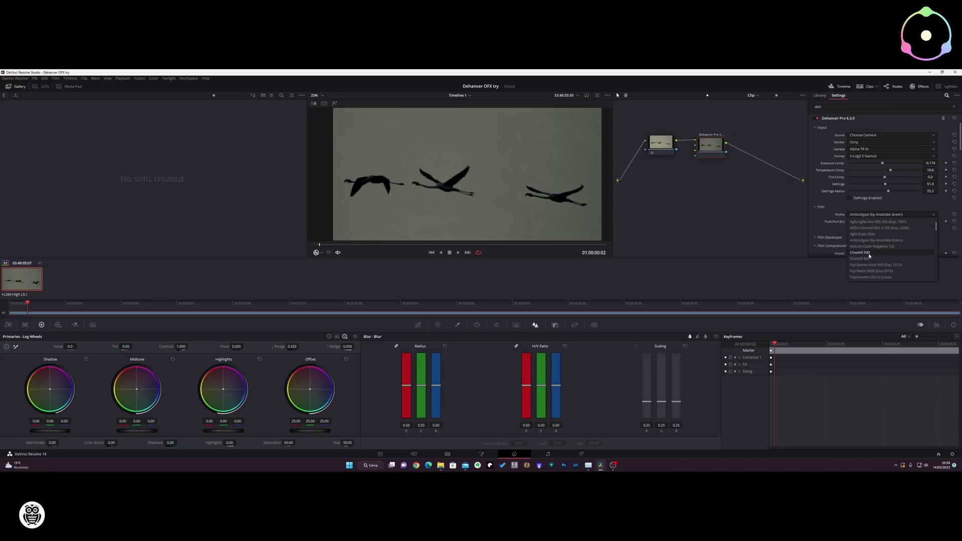
left_click(870, 253)
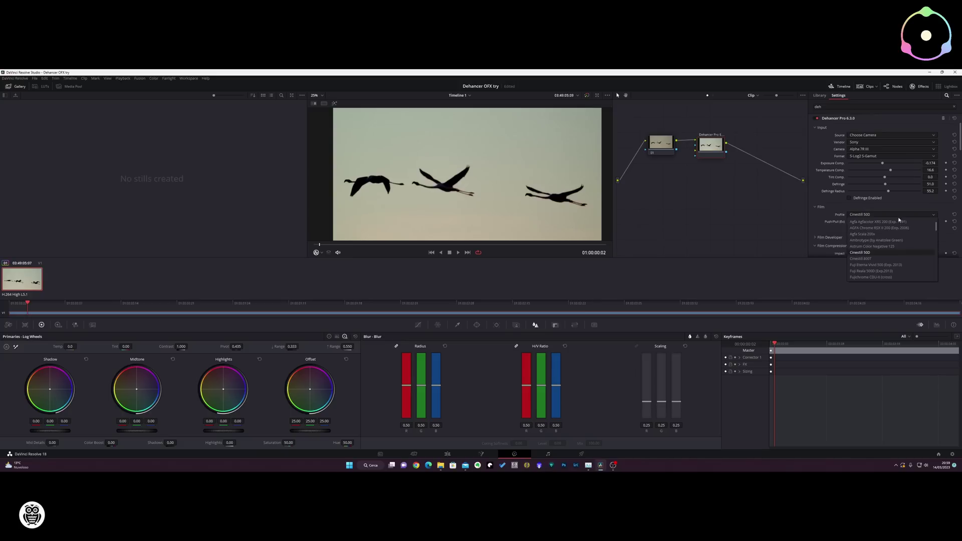
scroll(894, 242, "down", 2)
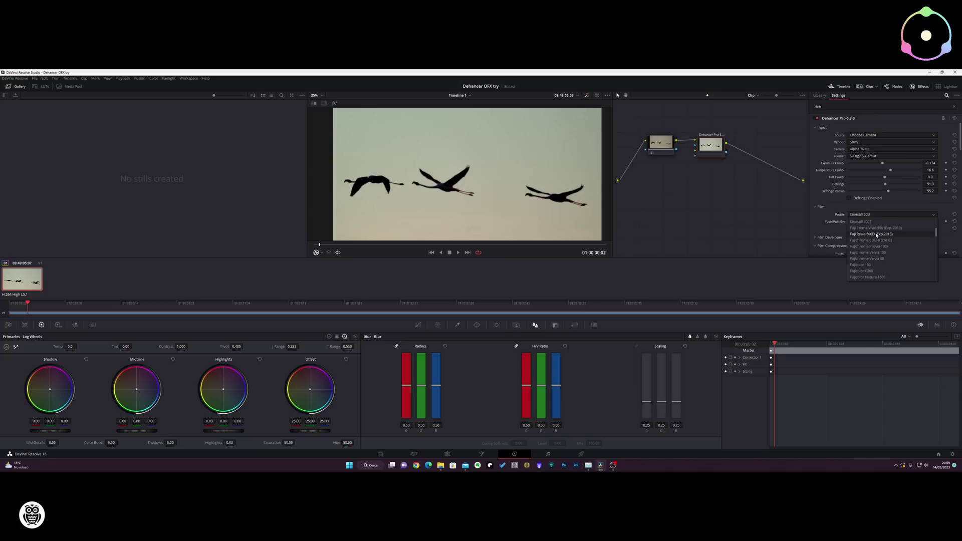
left_click(876, 234)
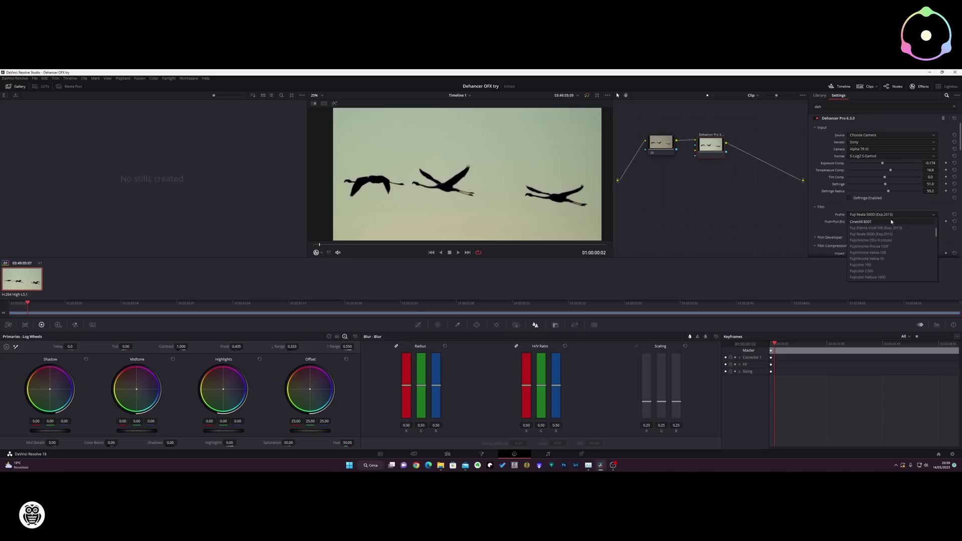
left_click(885, 246)
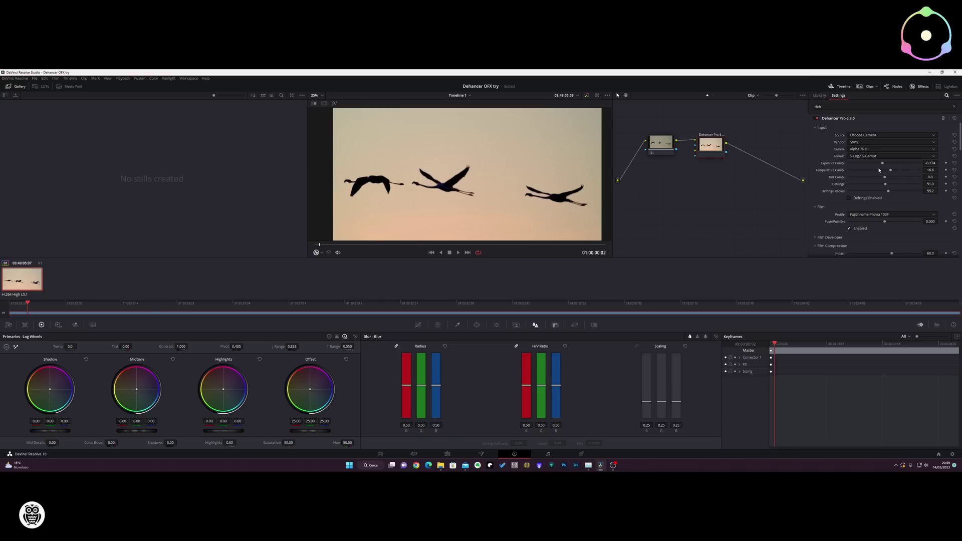
Raise the Film Developer contrast boost to about 36 and the gamma correction to about 5
scroll(892, 240, "down", 1)
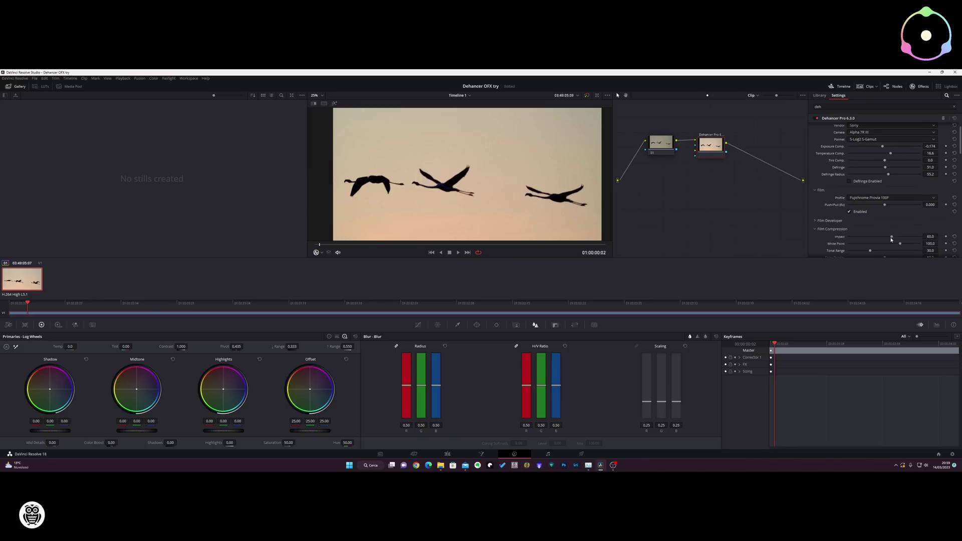
left_click(818, 221)
scroll(925, 234, "down", 1)
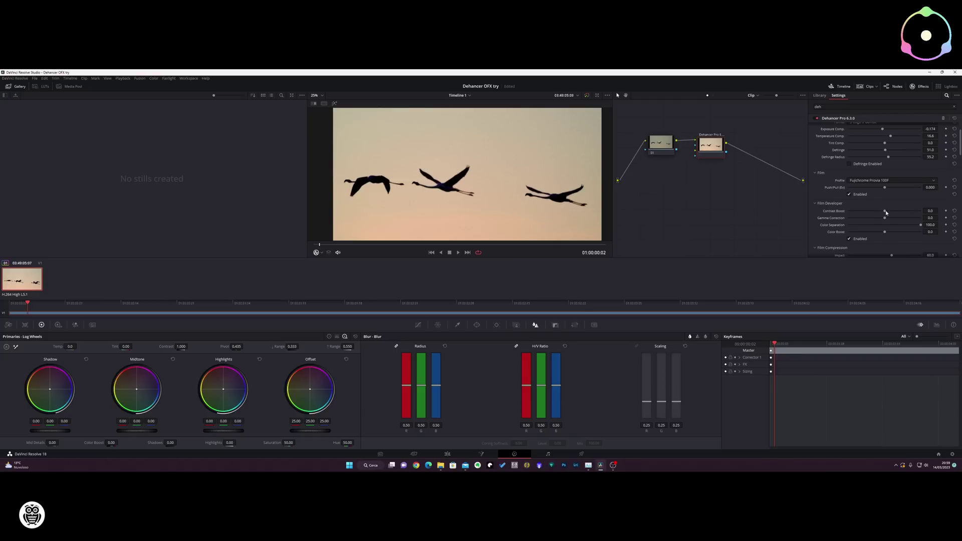
left_click_drag(886, 213, 899, 214)
left_click_drag(885, 218, 889, 221)
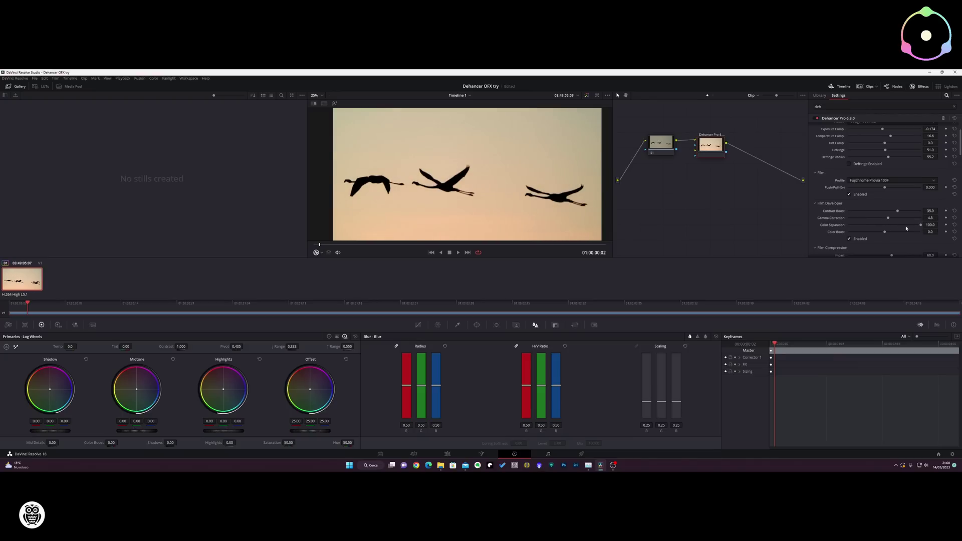
Raise the Film Developer color boost to about 34 and the Film Grain size to about 3.4
left_click_drag(888, 234, 898, 233)
scroll(893, 226, "down", 4)
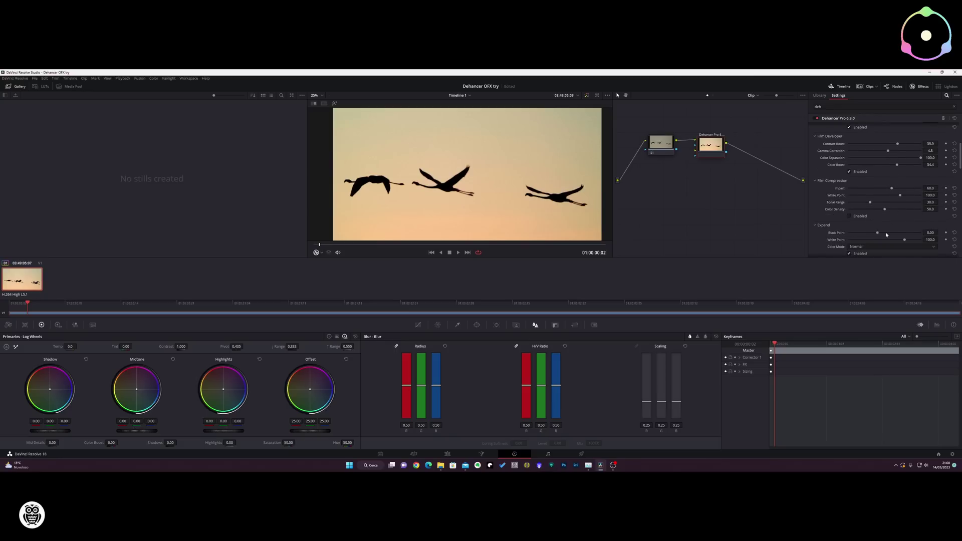
scroll(888, 233, "down", 4)
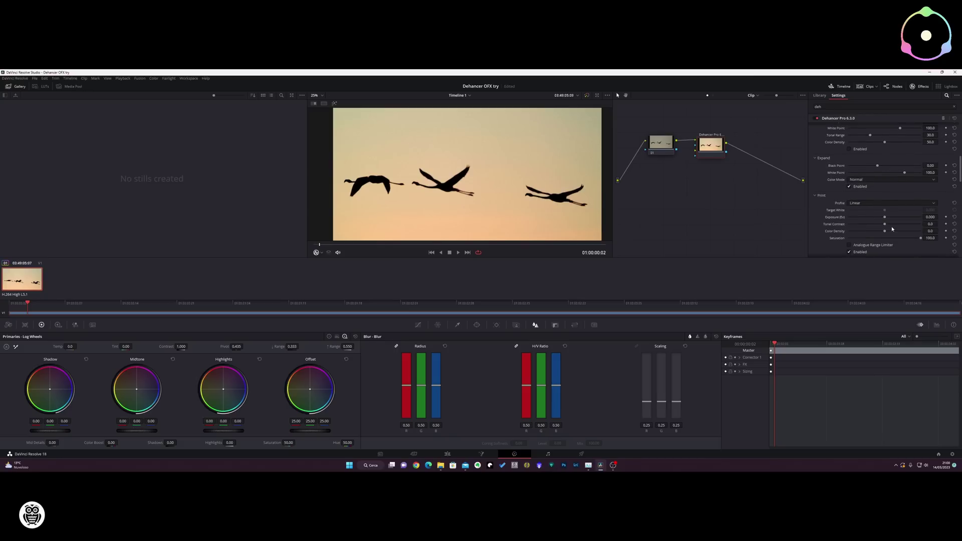
scroll(893, 229, "down", 4)
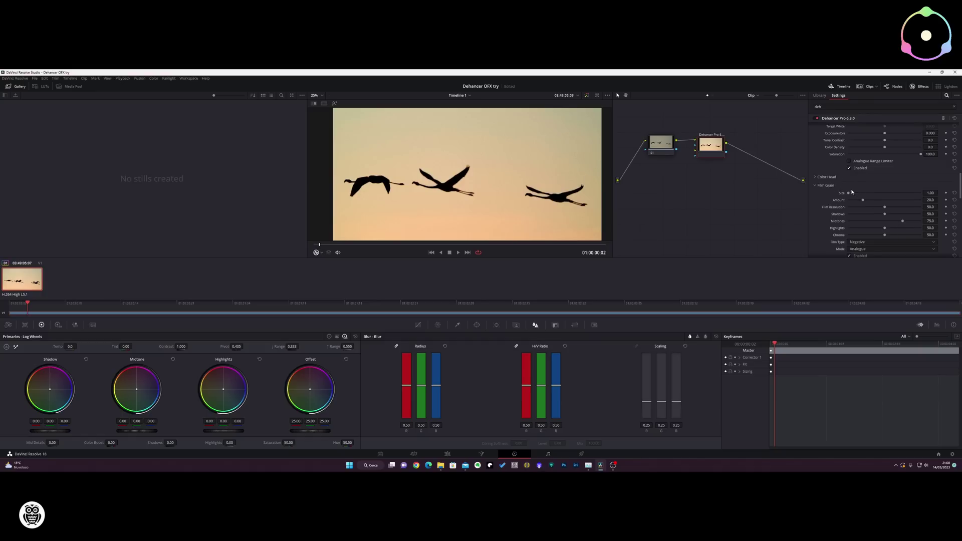
left_click_drag(849, 194, 865, 195)
Set the Film Grain size to about 5.6 while inspecting the grain at 100% viewer zoom, and return the viewer to 25%
left_click(317, 95)
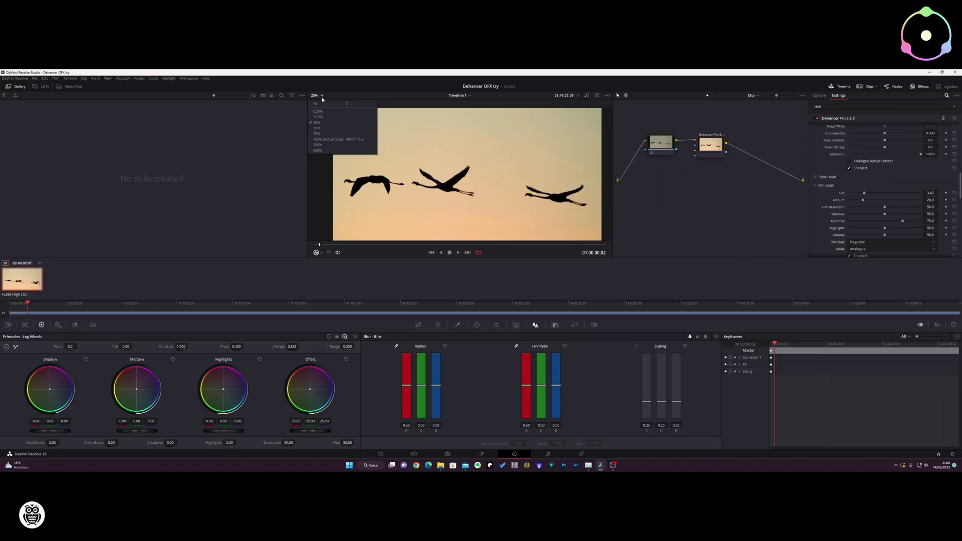
left_click(324, 139)
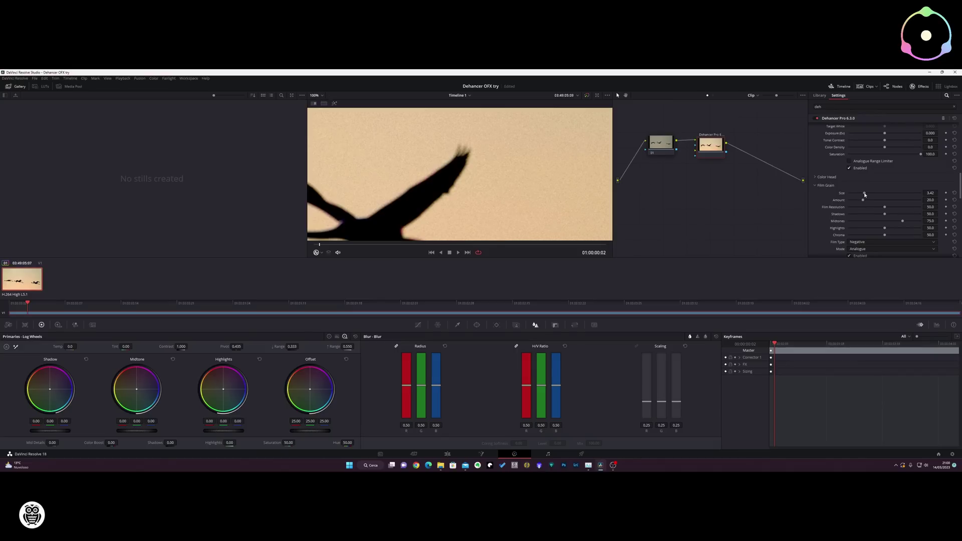
left_click_drag(865, 194, 851, 194)
left_click(316, 95)
left_click(346, 121)
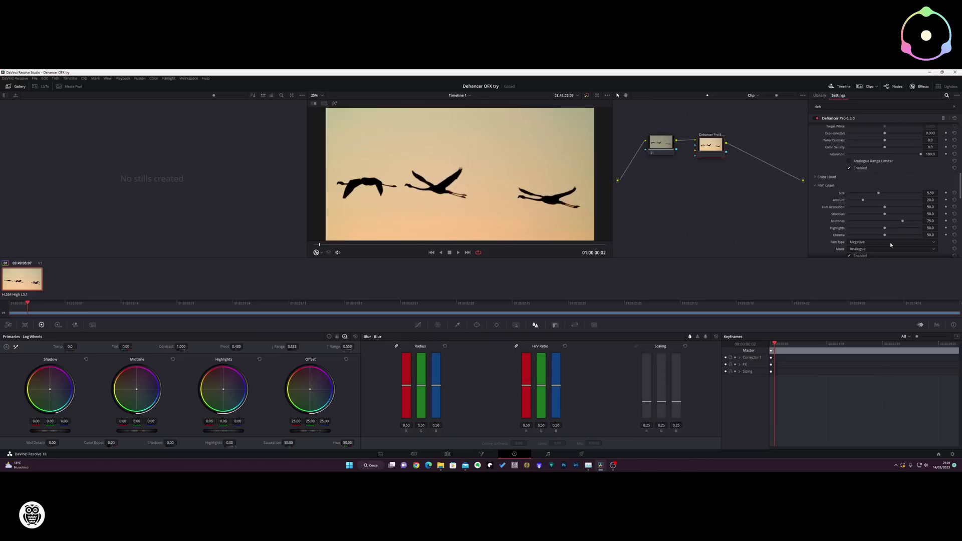
Try the Positive film type for the grain, switch back to Negative, and check the grain mode options, leaving Analogue selected
scroll(891, 243, "down", 3)
left_click(875, 208)
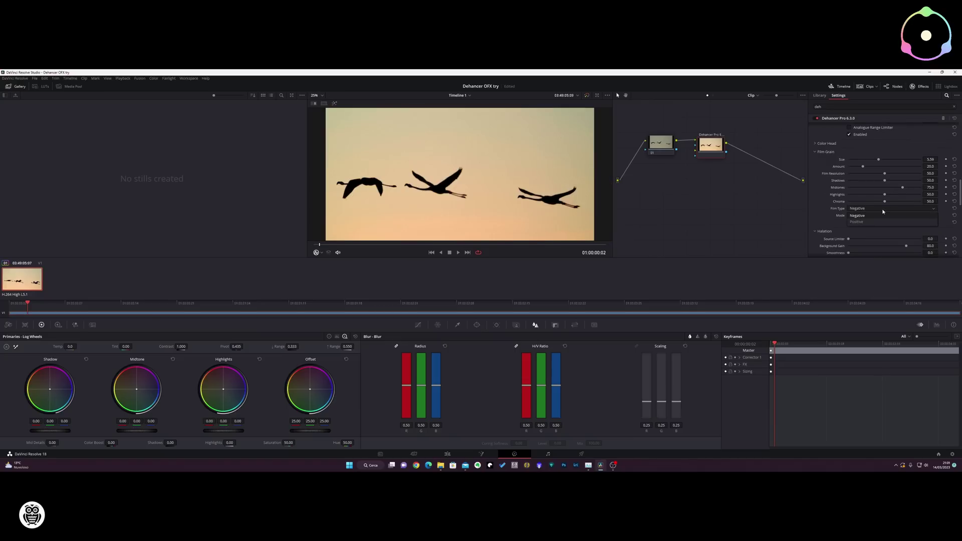
left_click(855, 222)
left_click(875, 208)
left_click(873, 215)
left_click(875, 216)
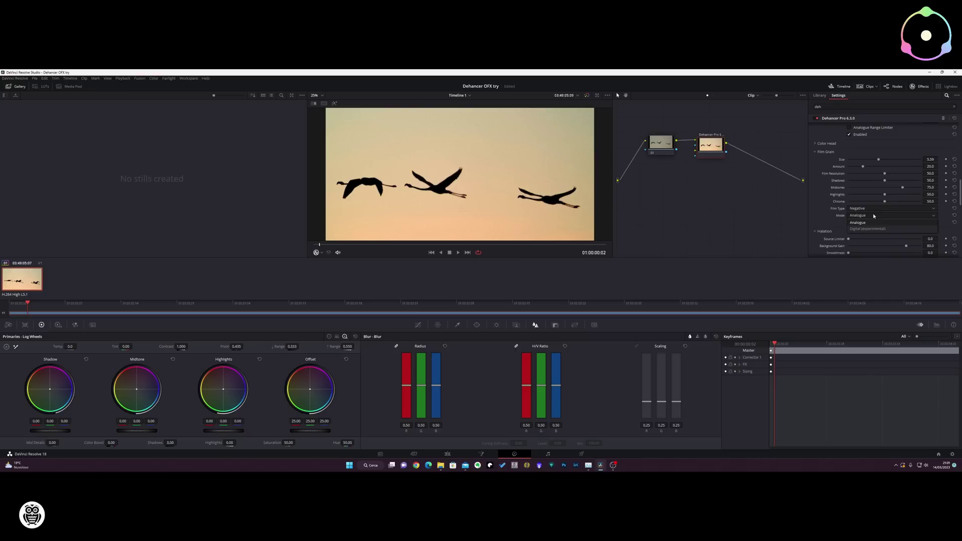
left_click(807, 224)
left_click_drag(961, 200, 961, 221)
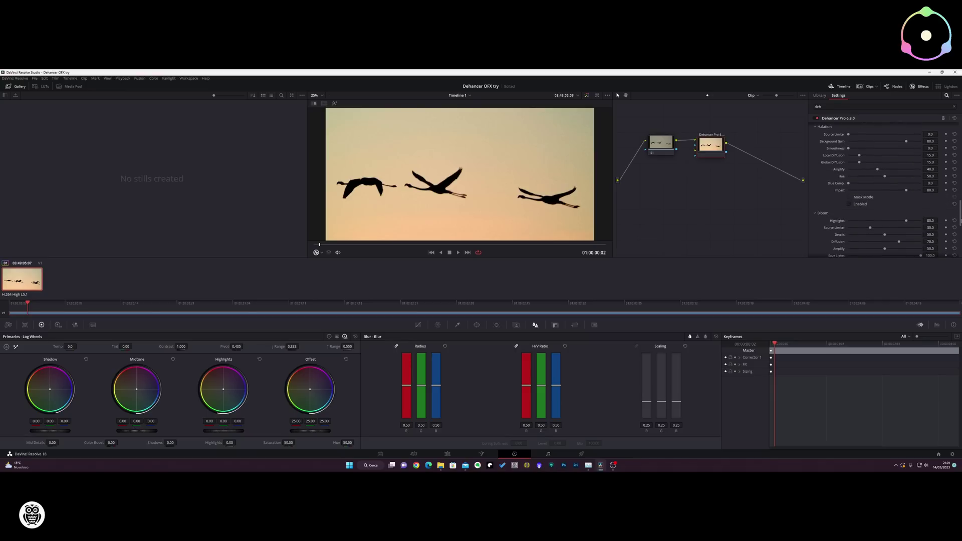
Bypass the grades and play the ungraded clip, then re-enable them and play the graded version for comparison
left_click(588, 95)
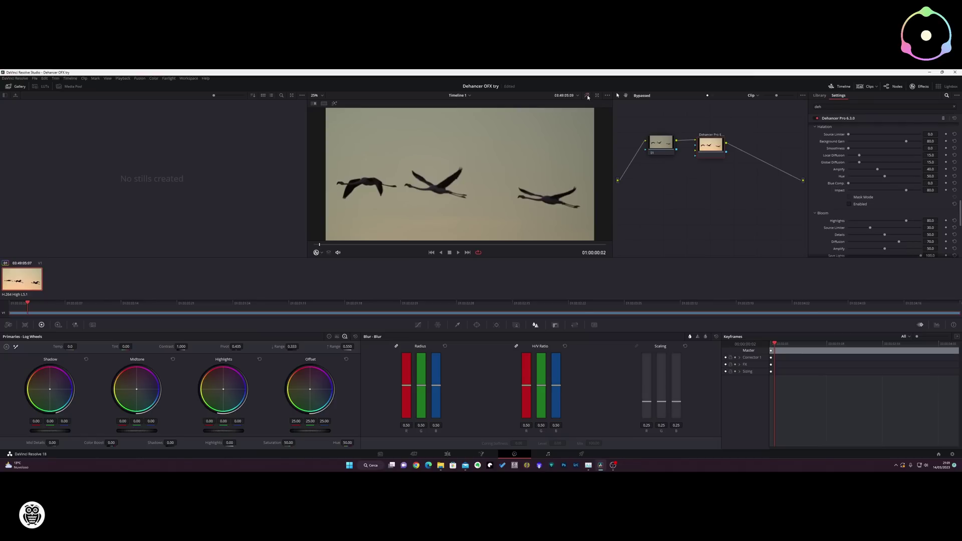
key("space")
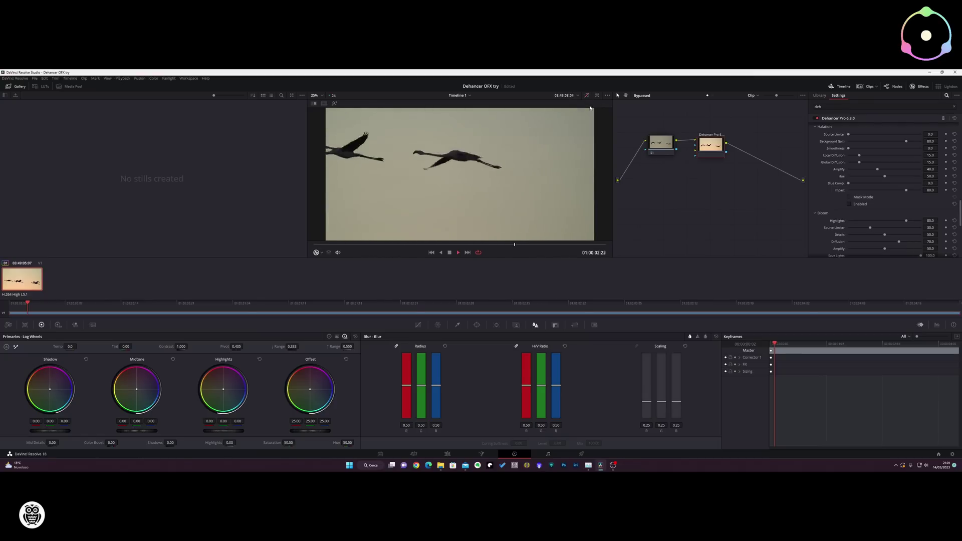
key("space")
left_click(588, 95)
key("space")
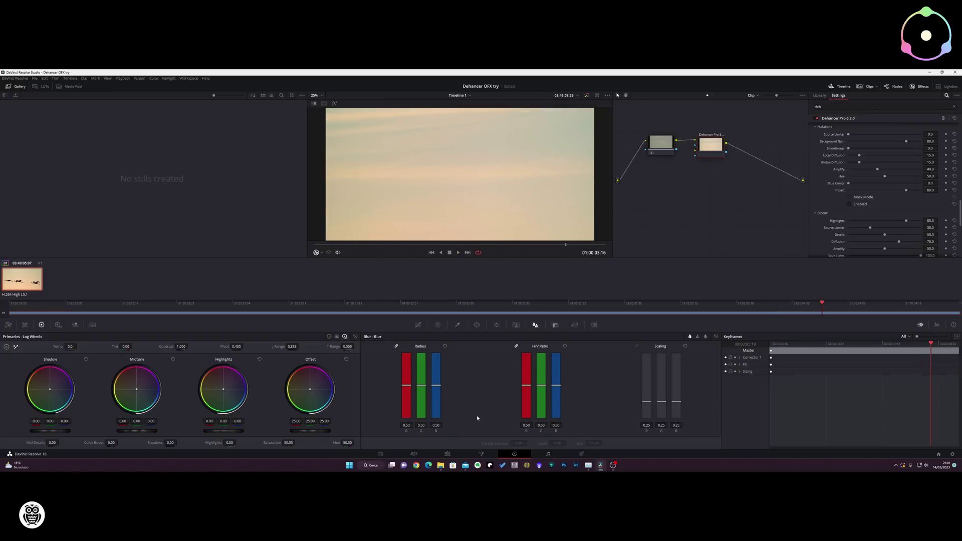
Set up a YouTube 1080p export on the Deliver page with the file name "Dehancer Pro OFX demo 1"
left_click(582, 455)
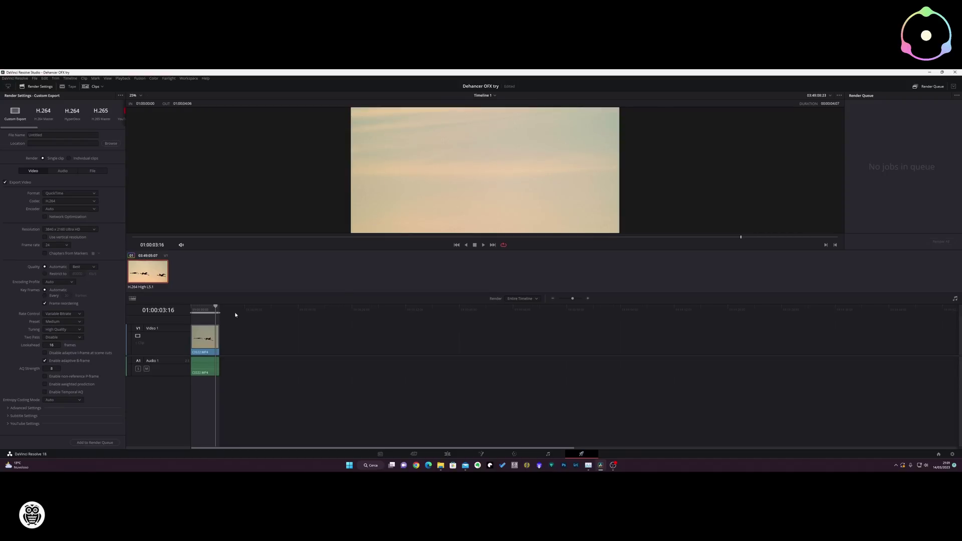
key("Home")
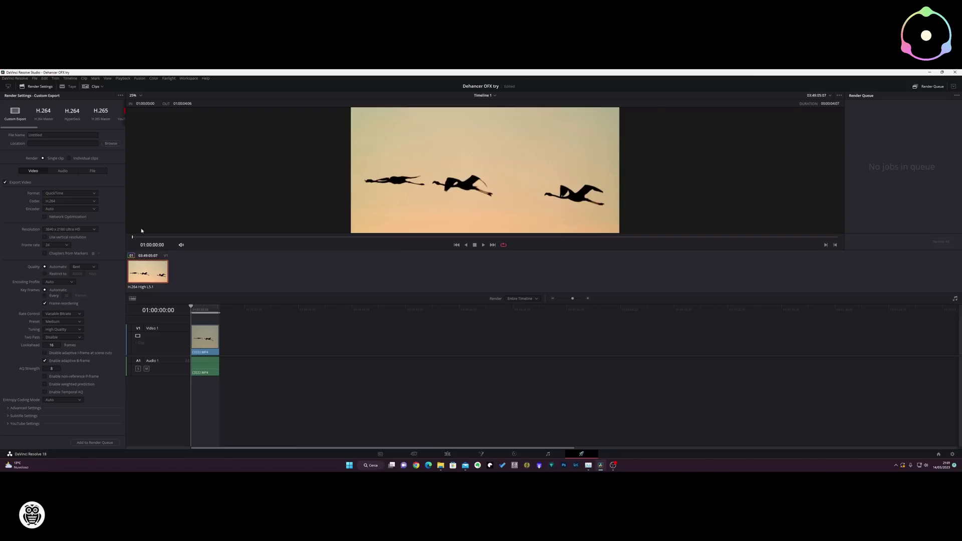
left_click_drag(27, 128, 49, 128)
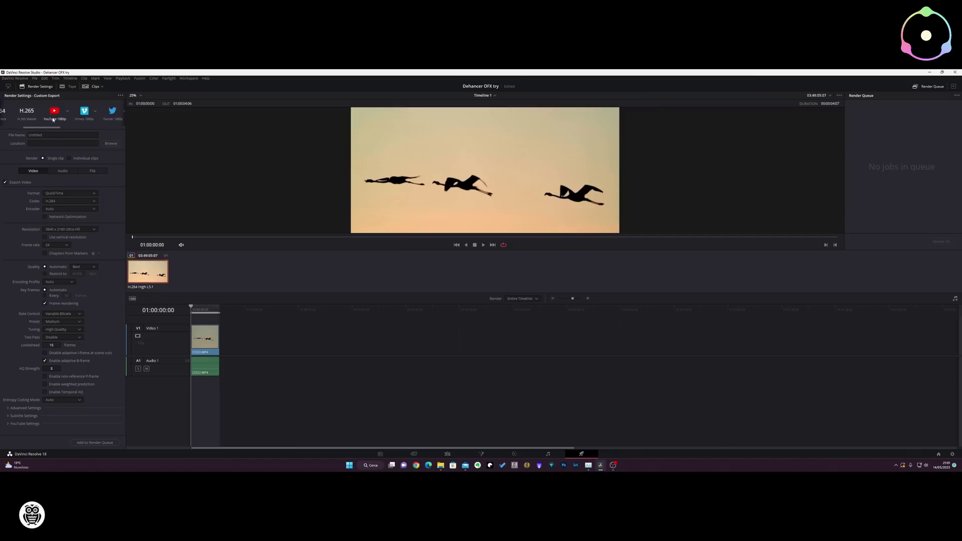
left_click(55, 113)
left_click(52, 135)
key("ctrl+a")
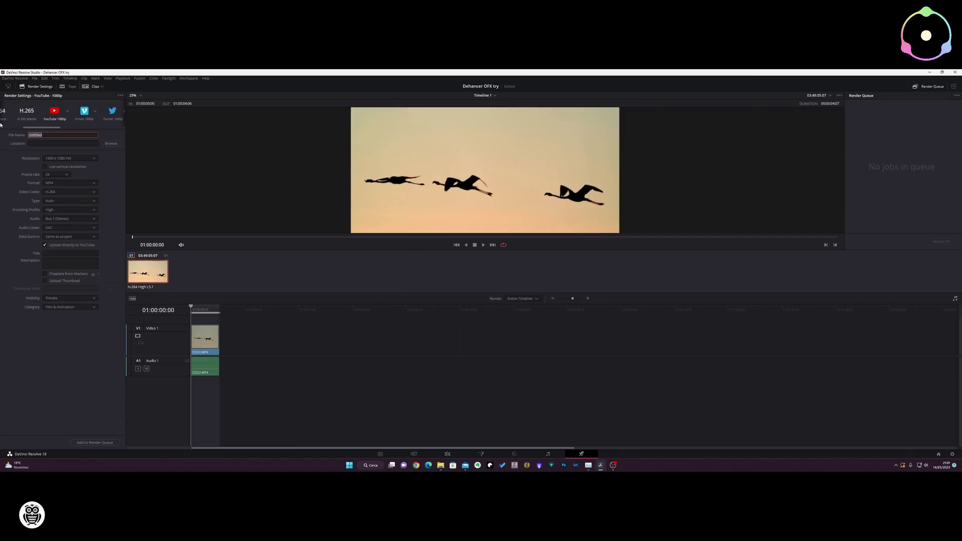
type("Dehancer")
type("Pro OFX demo 1")
Choose the Dehancer folder under Videos > YouTube on the VIDEOS (D:) drive as the render location
left_click(111, 143)
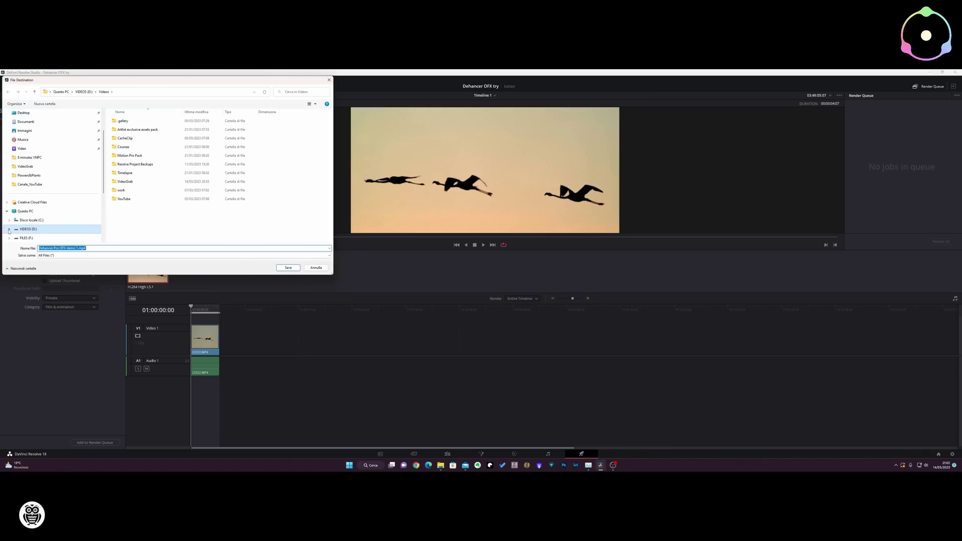
left_click(31, 229)
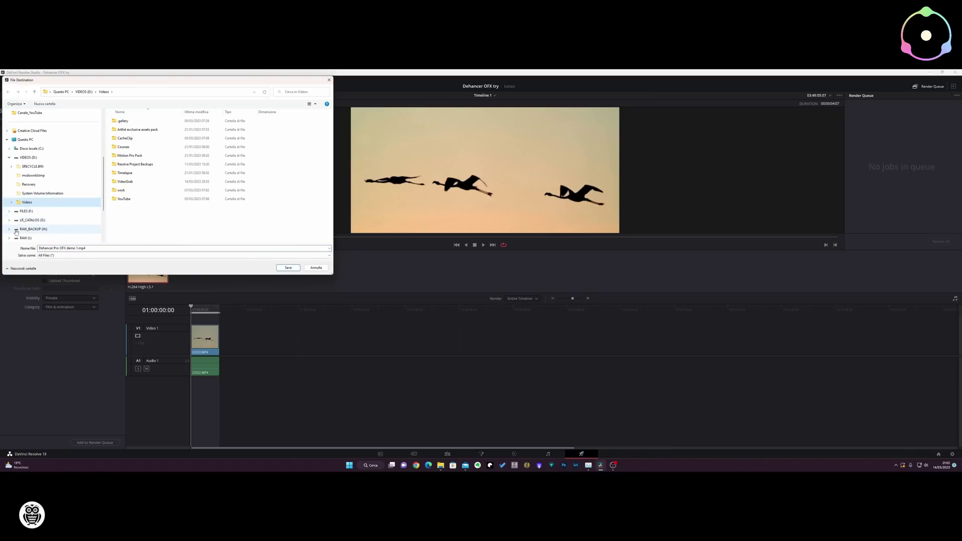
left_click(12, 202)
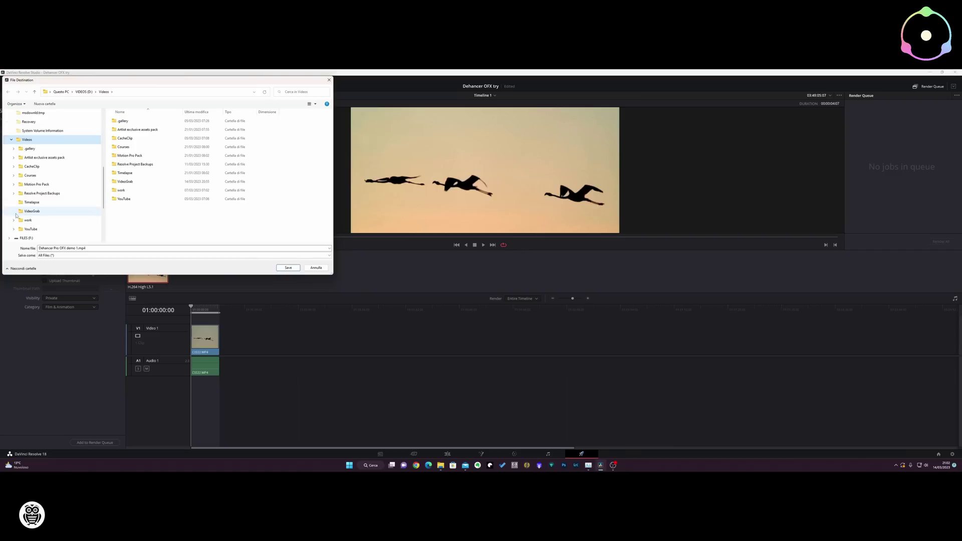
left_click(14, 229)
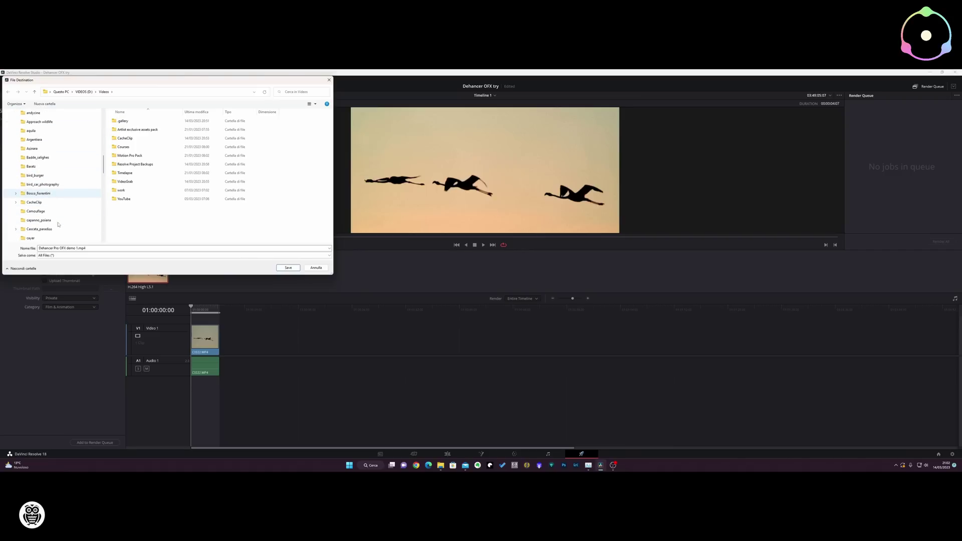
scroll(50, 223, "down", 3)
left_click(34, 221)
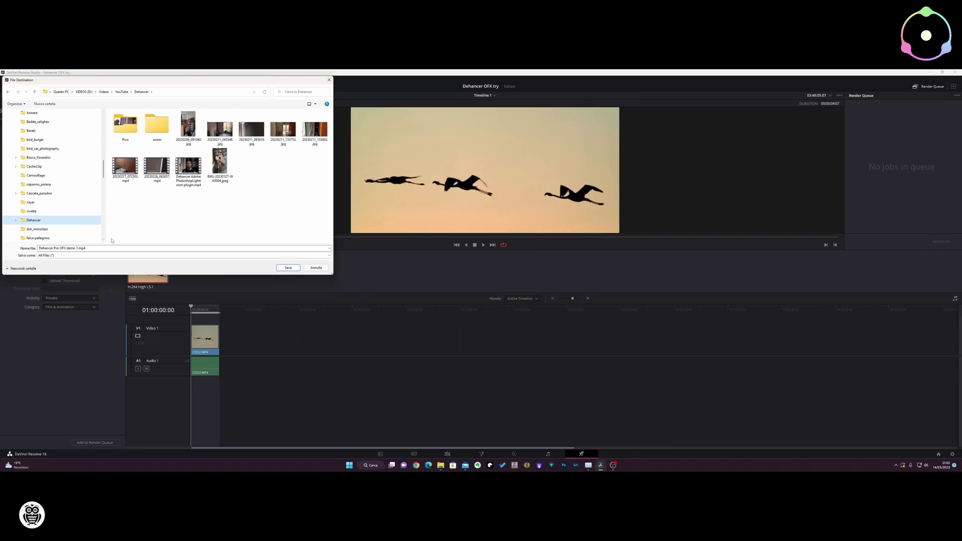